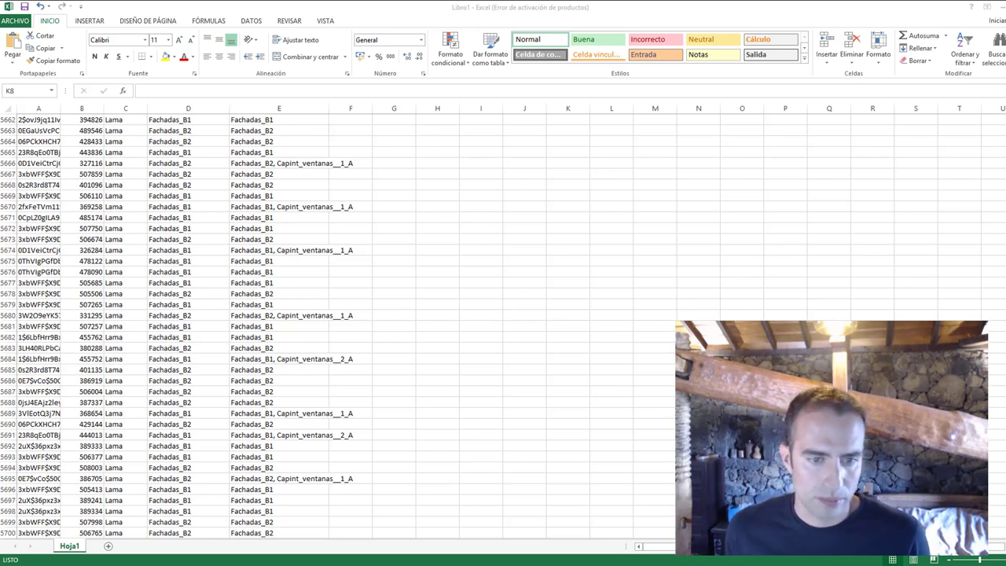
Switch to Synchro, view the 3D housing model from isometric angles, and return to the Excel workbook
{"action": "key", "text": "alt+Tab"}
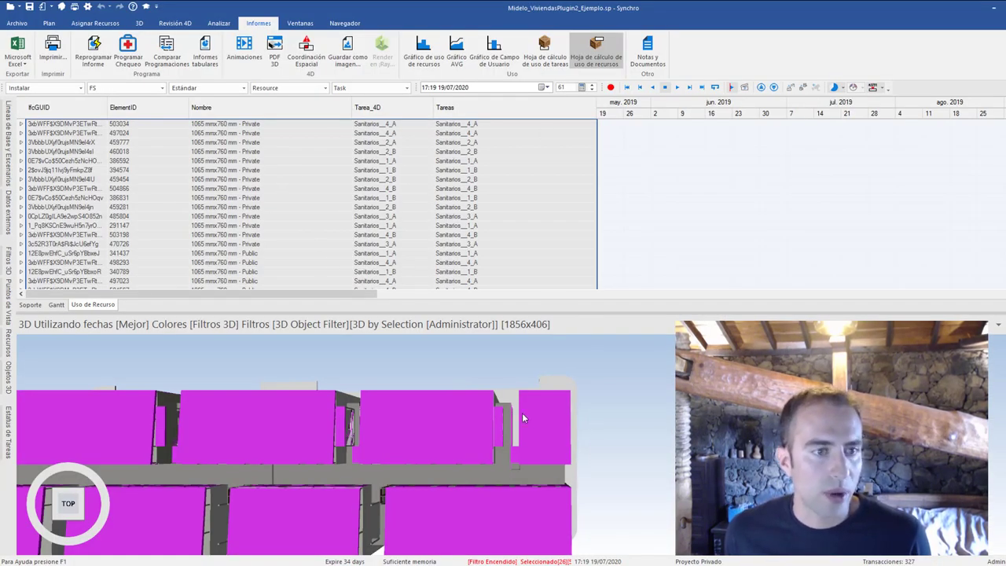
{"action": "left_click", "coordinate": [80, 515]}
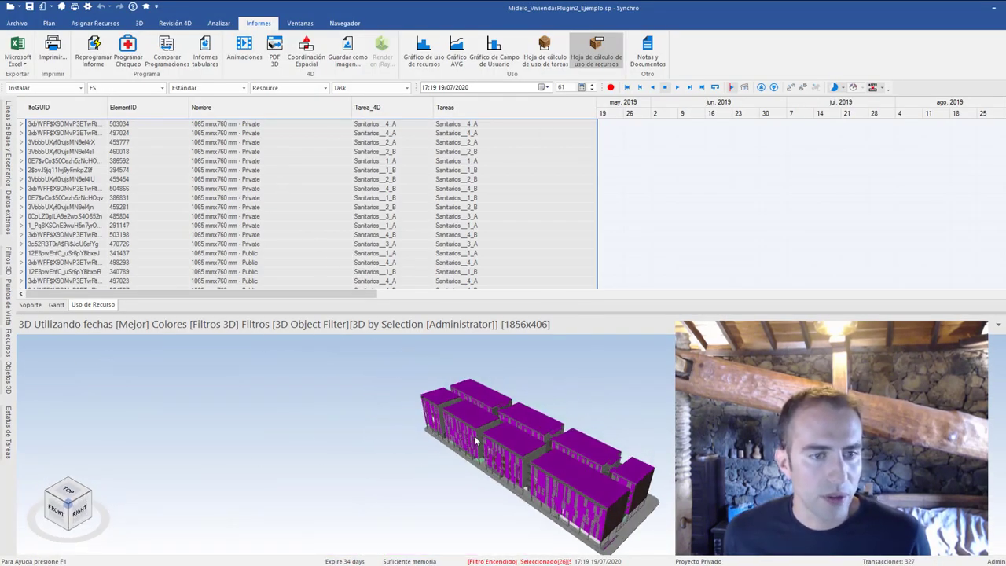
{"action": "left_click", "coordinate": [73, 484]}
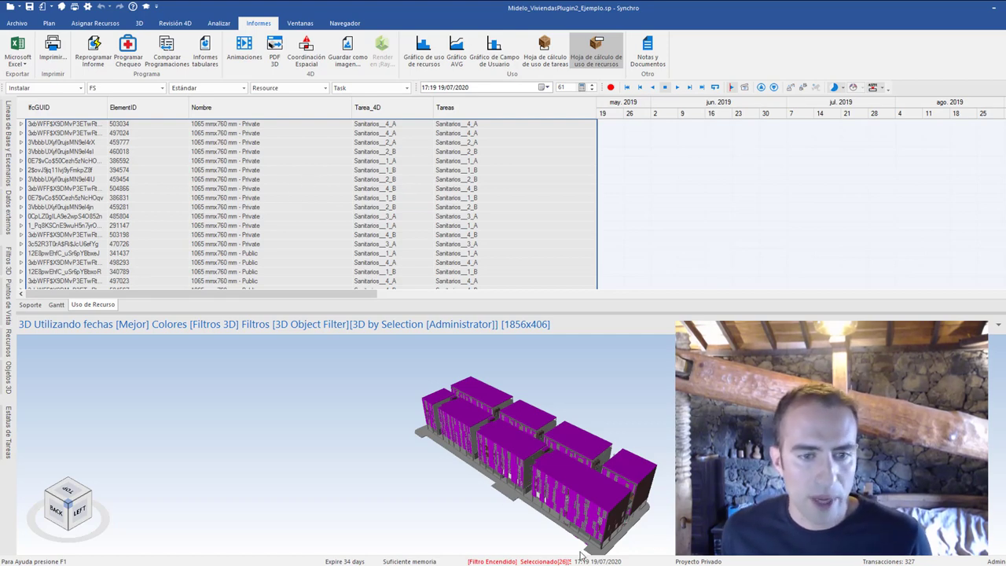
{"action": "key", "text": "alt+Tab"}
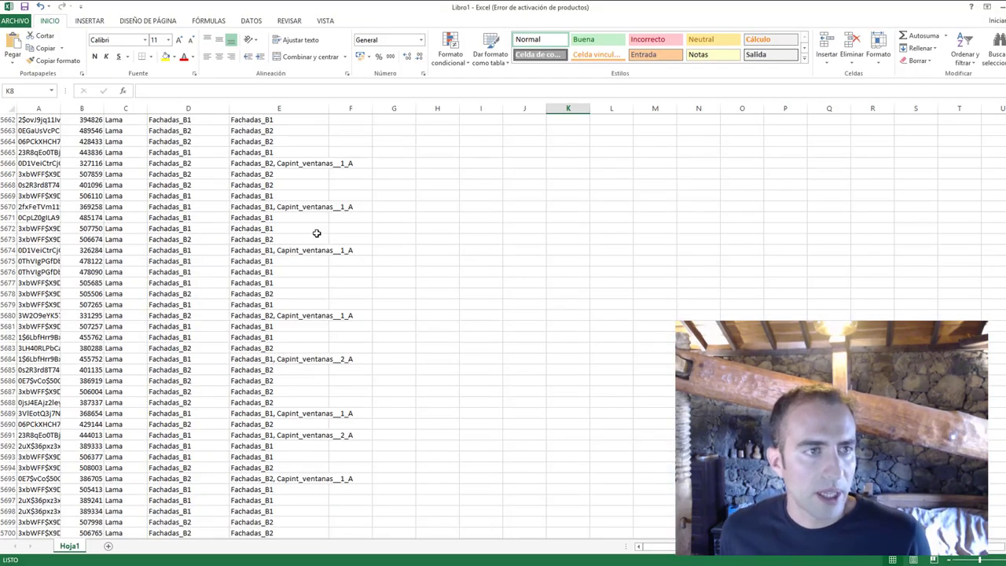
Copy the Lama rows from A5546 to E5700 and widen the Nombre column to fit its text
{"action": "left_click", "coordinate": [394, 206]}
{"action": "scroll", "coordinate": [229, 193], "scroll_direction": "up", "scroll_amount": 18}
{"action": "scroll", "coordinate": [201, 185], "scroll_direction": "up", "scroll_amount": 20}
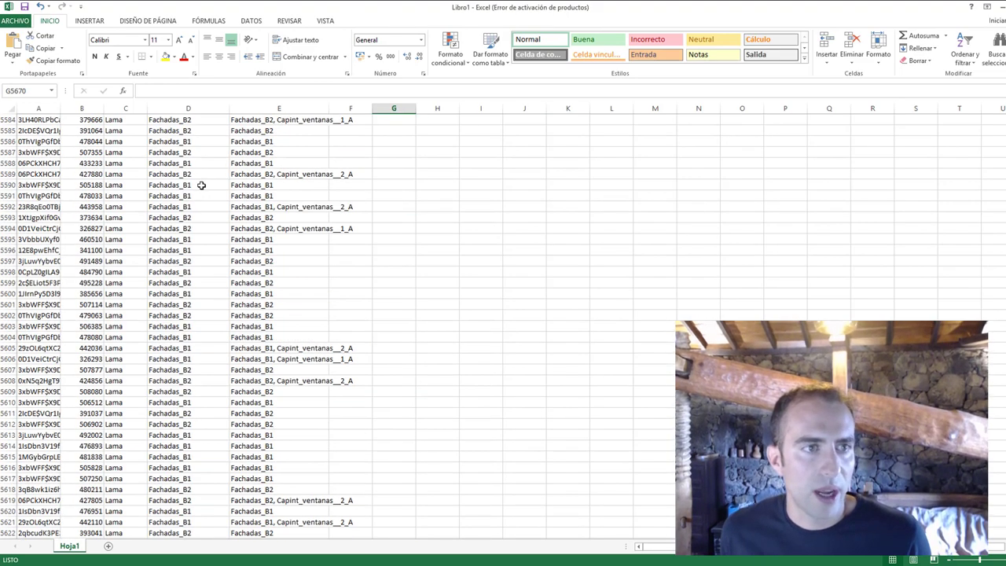
{"action": "left_click_drag", "start_coordinate": [30, 130], "coordinate": [83, 206]}
{"action": "left_click_drag", "start_coordinate": [38, 130], "coordinate": [329, 528]}
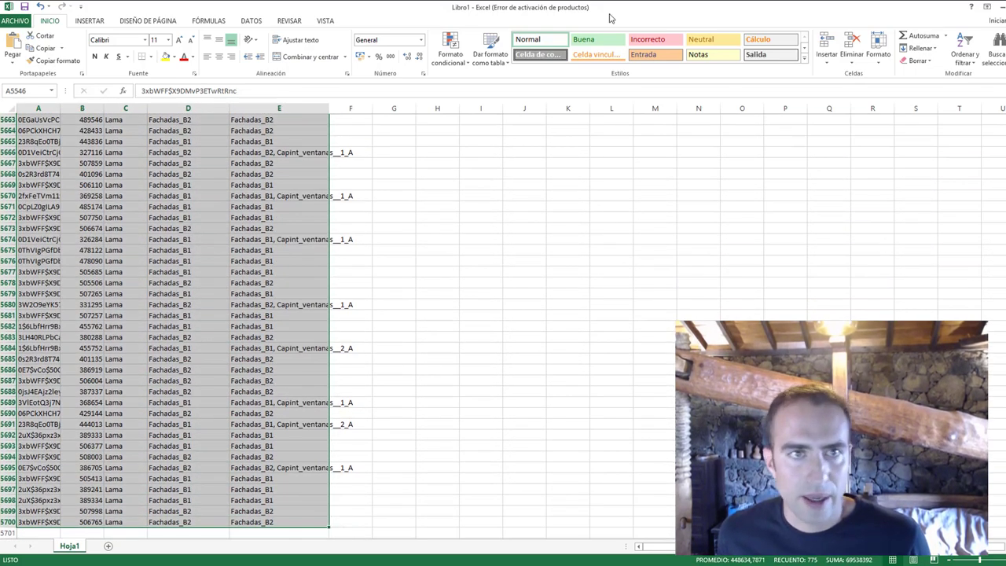
{"action": "key", "text": "ctrl+c"}
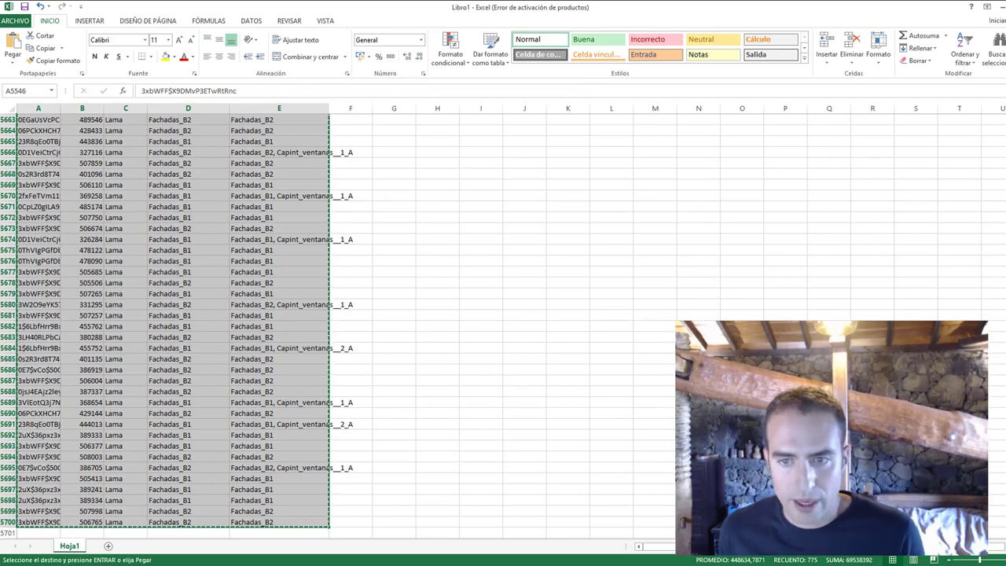
{"action": "scroll", "coordinate": [503, 326], "scroll_direction": "up", "scroll_amount": 20}
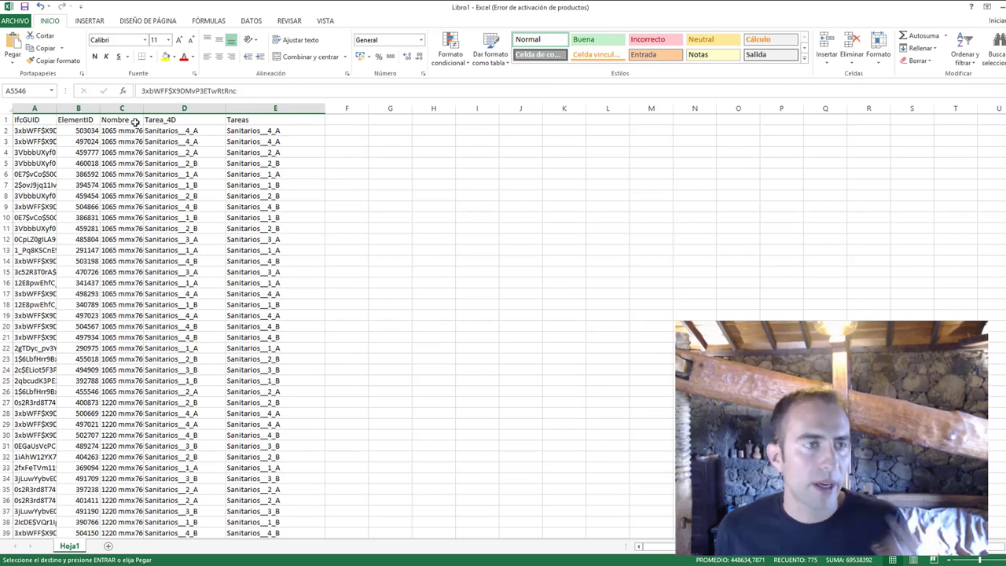
{"action": "left_click_drag", "start_coordinate": [144, 113], "coordinate": [257, 117]}
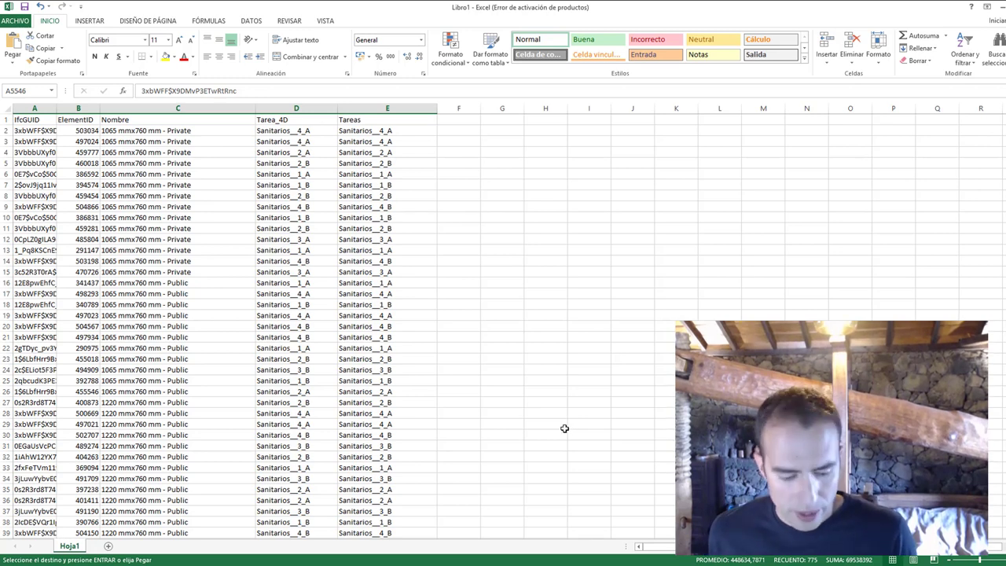
Switch to the PARAM Google Sheet and paste the copied rows into the INPUT_ sheet from cell A2
{"action": "key", "text": "alt+Tab"}
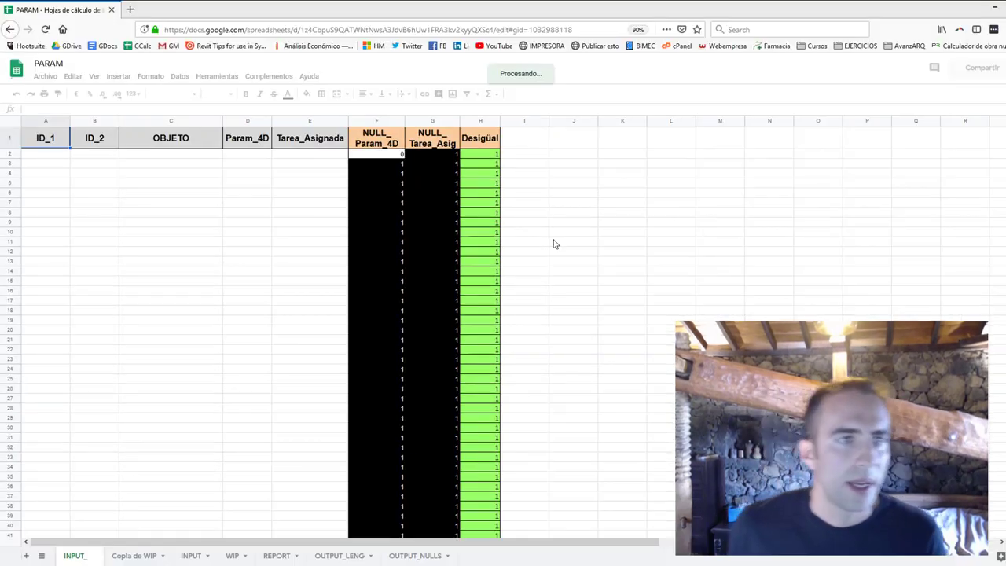
{"action": "left_click", "coordinate": [218, 252]}
{"action": "left_click", "coordinate": [202, 447]}
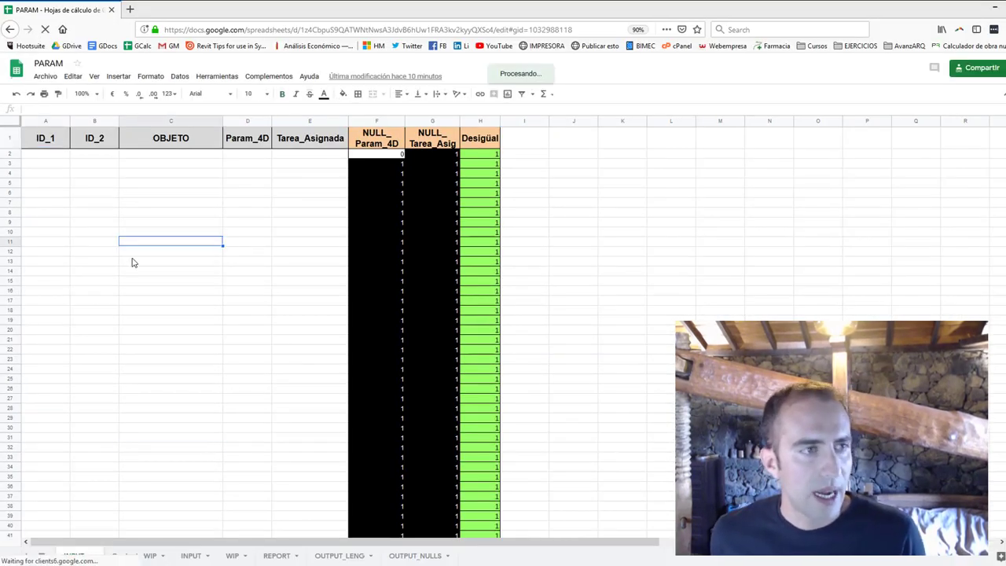
{"action": "left_click", "coordinate": [74, 173]}
{"action": "left_click", "coordinate": [53, 157]}
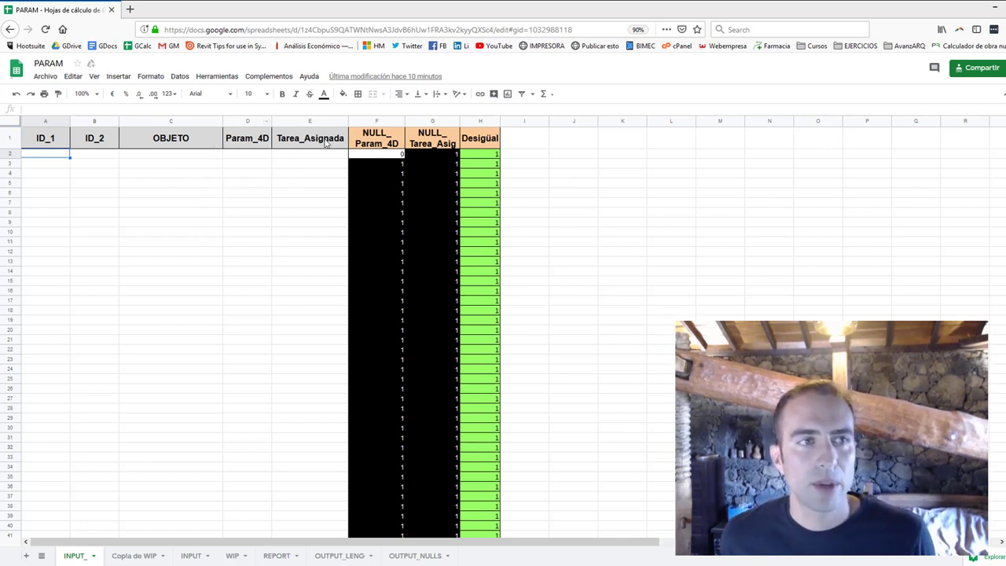
{"action": "left_click", "coordinate": [57, 171]}
{"action": "left_click", "coordinate": [53, 154]}
{"action": "key", "text": "ctrl+v"}
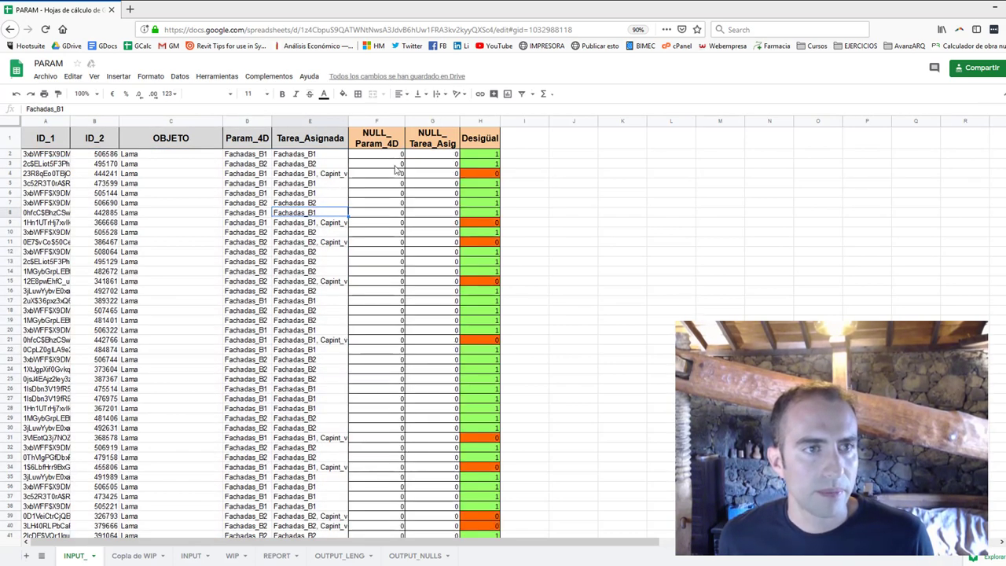
Inspect the NULL_Param_4D formula in F4 and widen the Tarea_Asignada column
{"action": "left_click", "coordinate": [395, 166]}
{"action": "left_click", "coordinate": [386, 159]}
{"action": "key", "text": "ctrl+v"}
{"action": "left_click", "coordinate": [623, 203]}
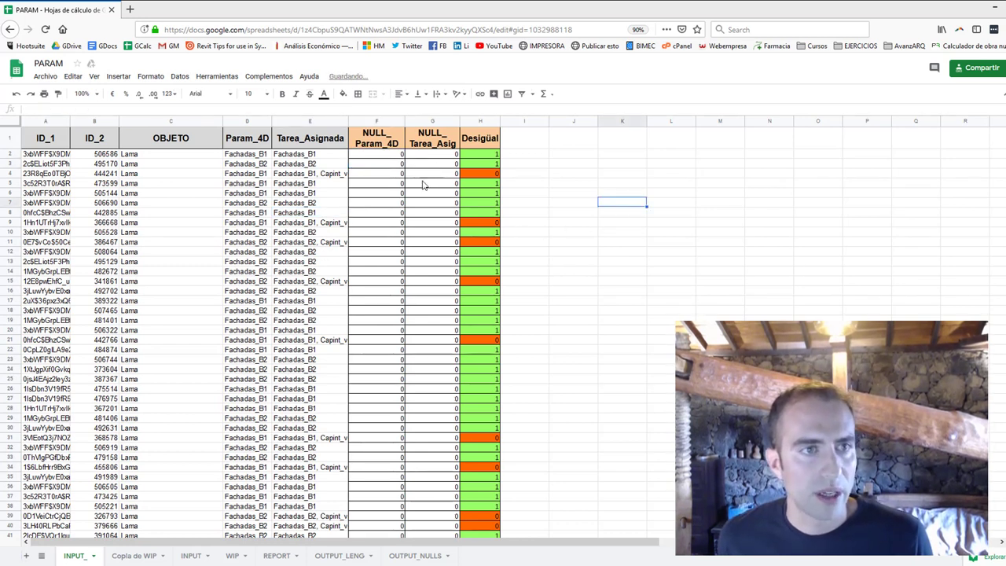
{"action": "left_click", "coordinate": [386, 172]}
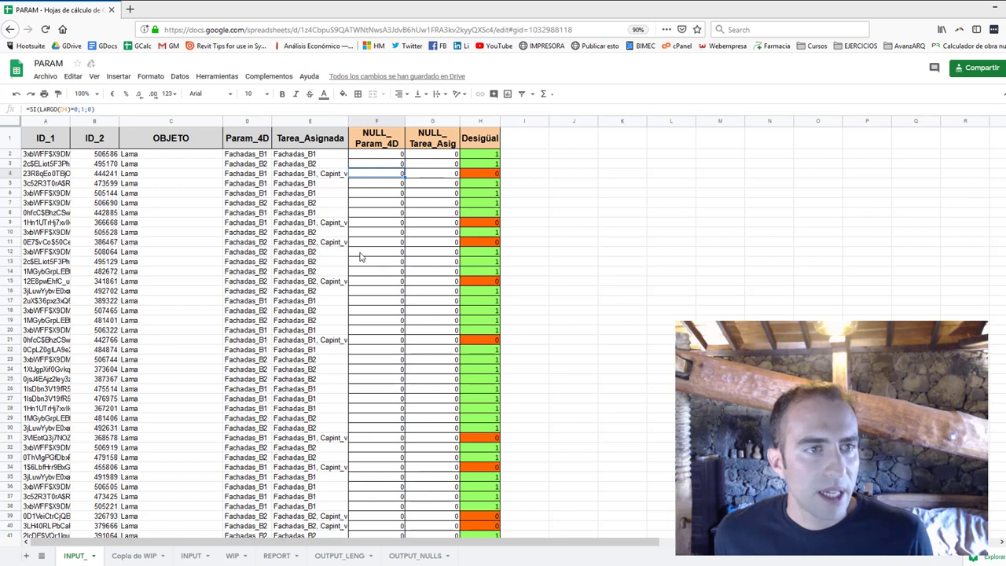
{"action": "left_click_drag", "start_coordinate": [348, 119], "coordinate": [382, 120]}
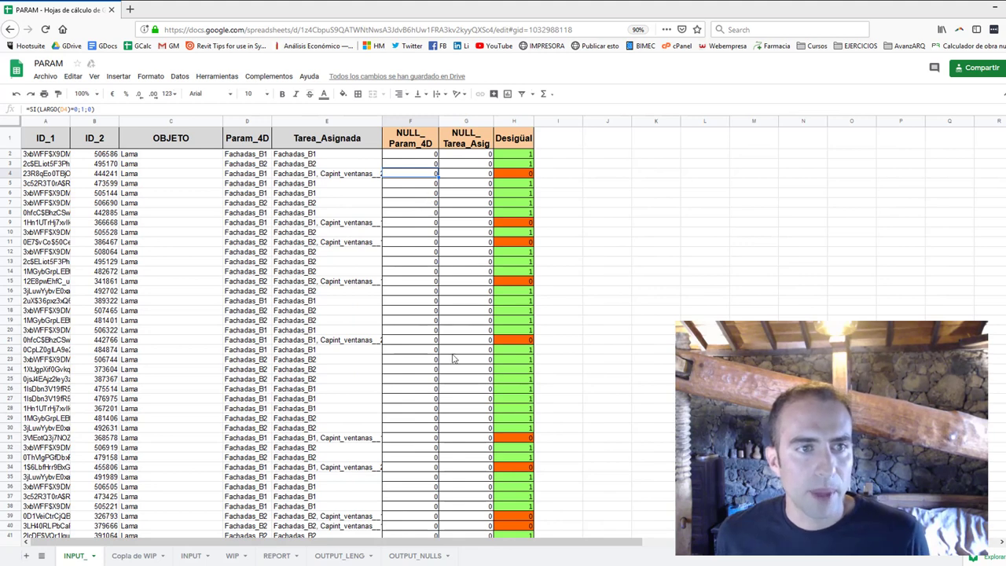
{"action": "scroll", "coordinate": [464, 245], "scroll_direction": "down", "scroll_amount": 2}
{"action": "scroll", "coordinate": [463, 245], "scroll_direction": "up", "scroll_amount": 2}
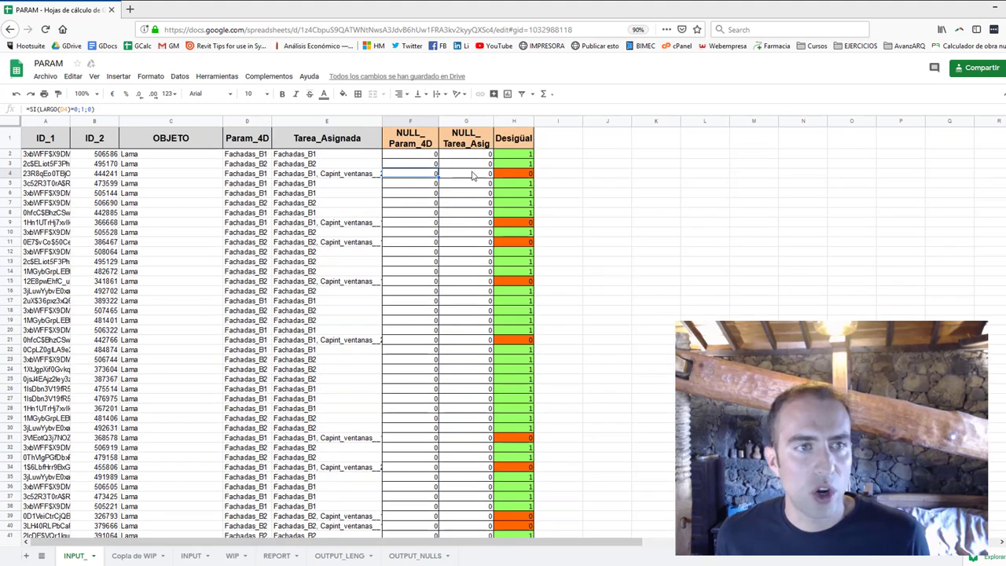
Clear the Param_4D values in D6:D17 to test the NULL_Param_4D check
{"action": "left_click", "coordinate": [313, 214]}
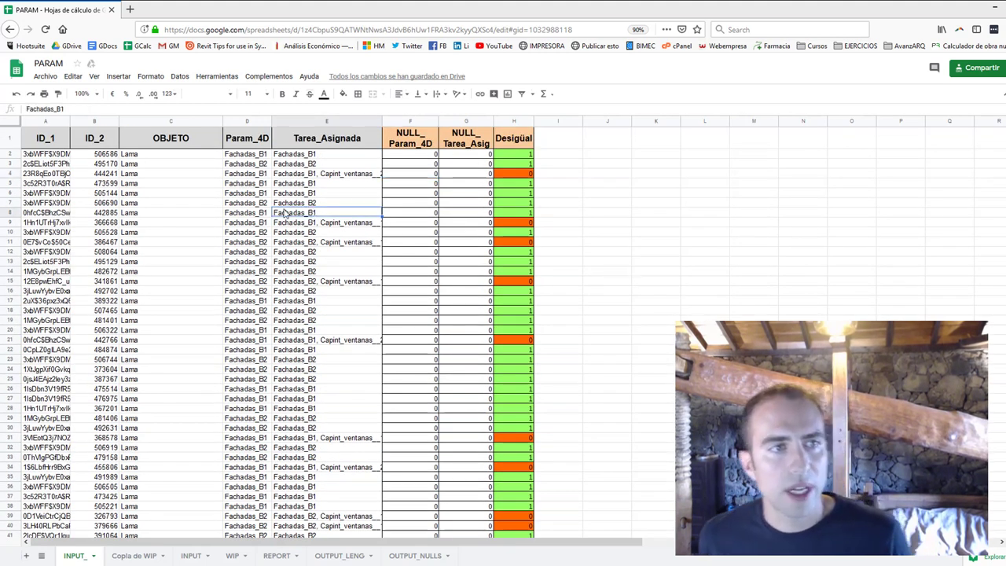
{"action": "left_click", "coordinate": [252, 195]}
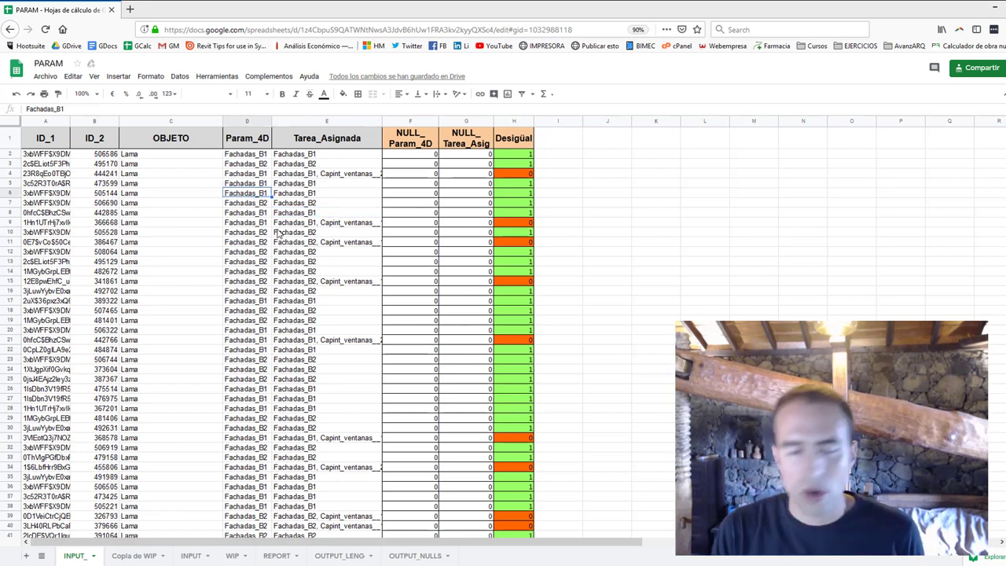
{"action": "key", "text": "shift+Down"}
{"action": "key", "text": "shift+Down"}
{"action": "key", "text": "shift+Down"}
{"action": "key", "text": "shift+Down"}
{"action": "key", "text": "shift+Down"}
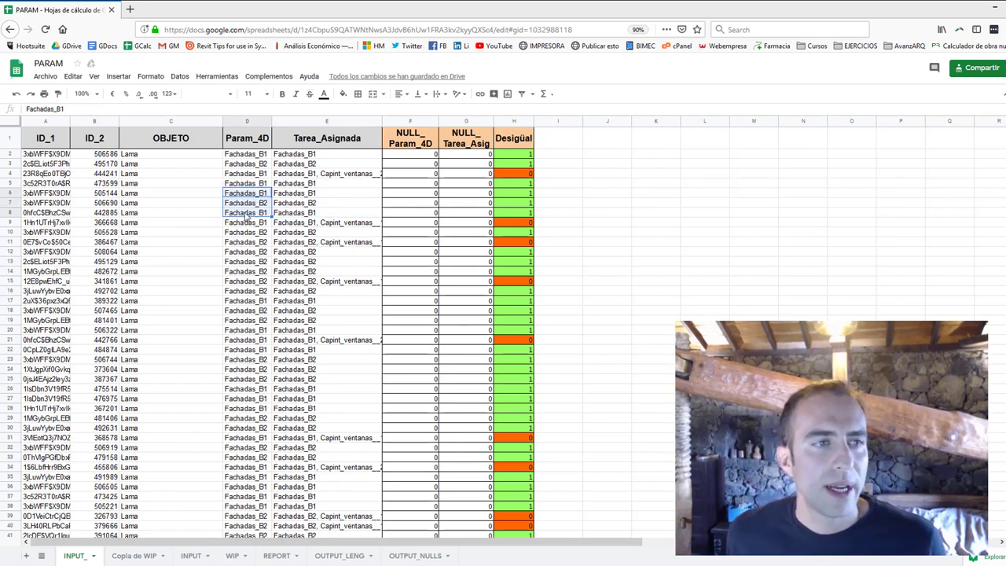
{"action": "left_click", "coordinate": [252, 304], "text": "shift"}
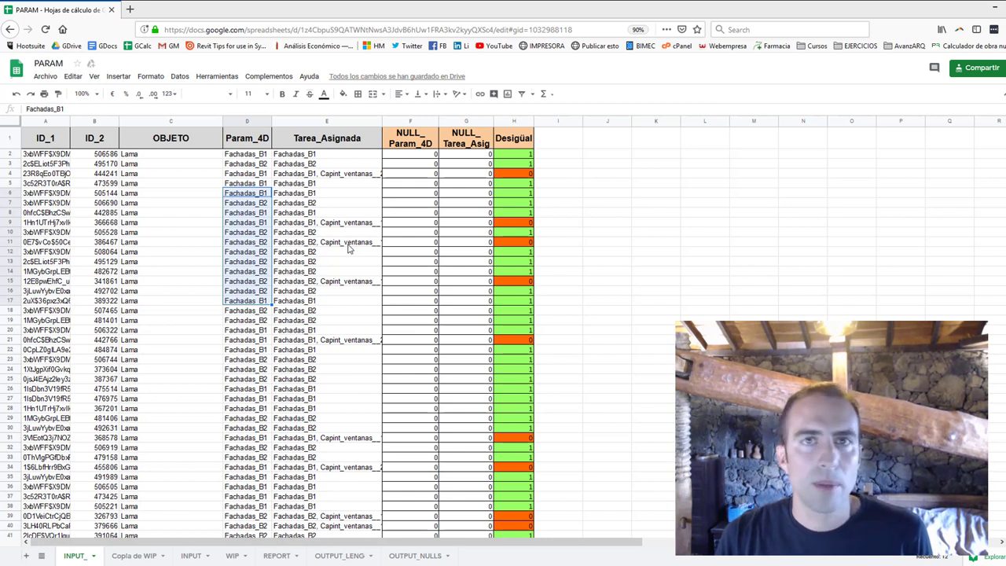
{"action": "key", "text": "Delete"}
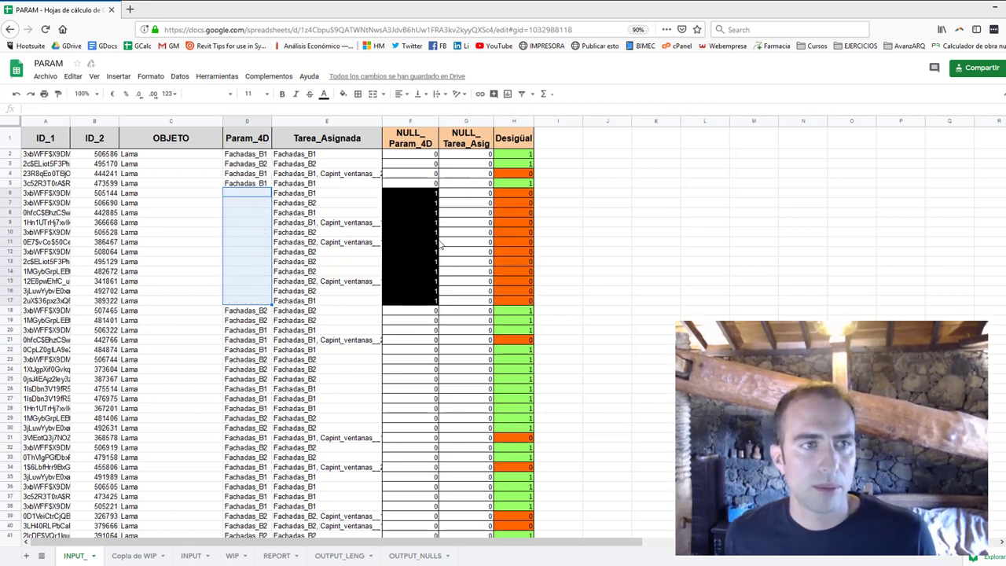
Examine the NULL_Param_4D flags beside the emptied cells and undo the deletion of the Param_4D values
{"action": "left_click", "coordinate": [436, 246]}
{"action": "left_click", "coordinate": [425, 359]}
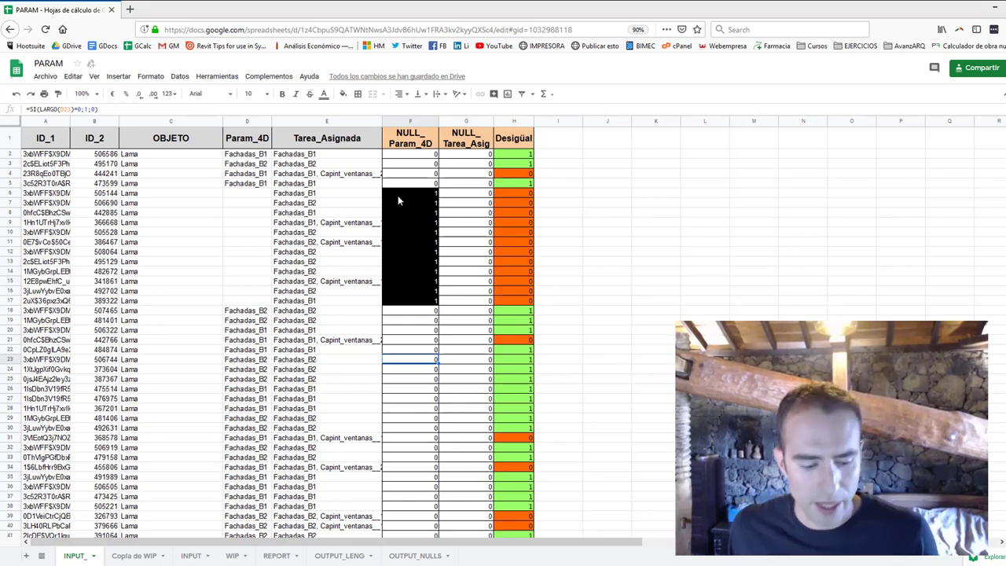
{"action": "key", "text": "ctrl+z"}
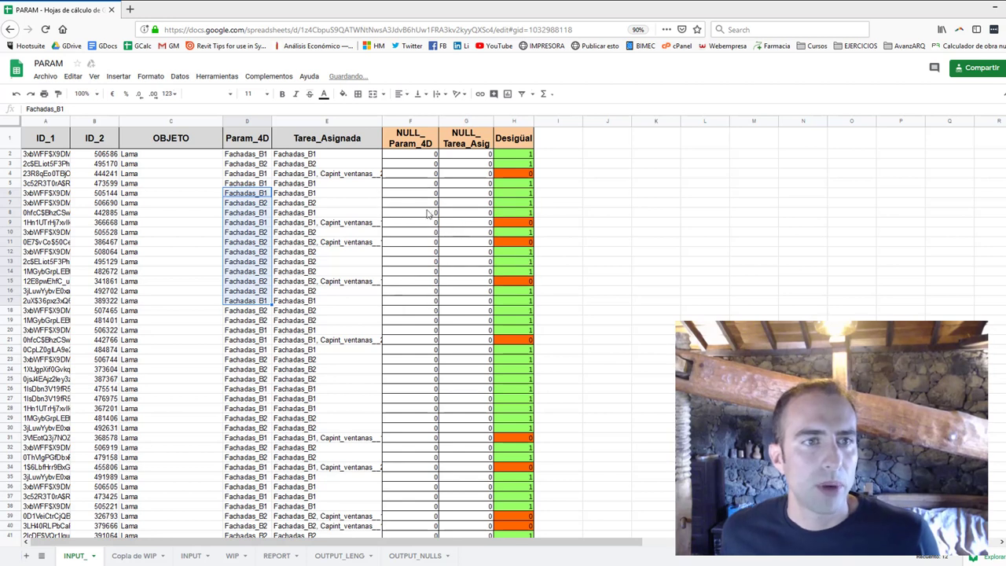
Review the assigned tasks and the NULL_Param_4D and NULL_Tarea_Asig check columns for objects without a value
{"action": "left_click", "coordinate": [291, 240]}
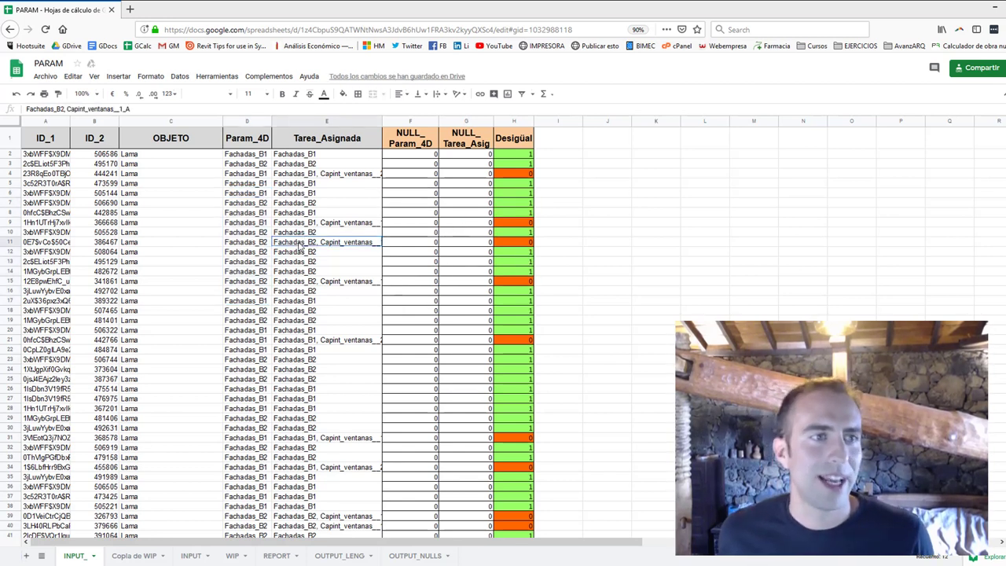
{"action": "left_click", "coordinate": [432, 223]}
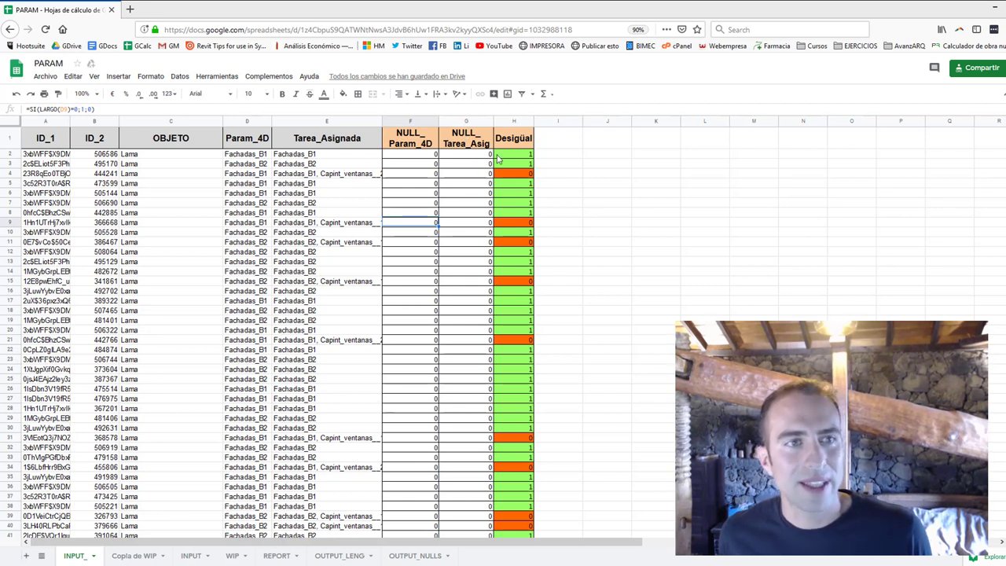
{"action": "left_click_drag", "start_coordinate": [468, 177], "coordinate": [483, 315]}
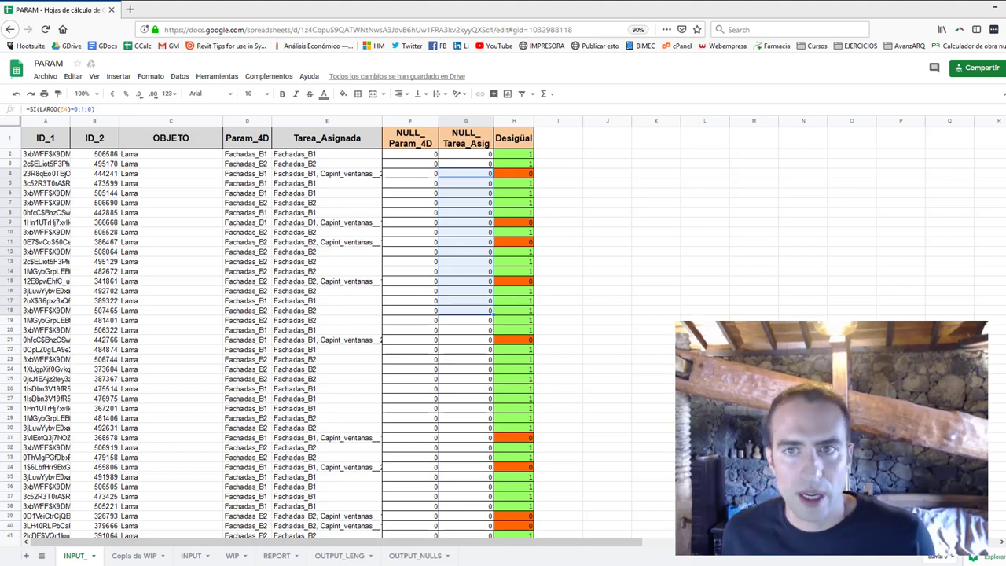
{"action": "key", "text": "ctrl+shift+Down"}
{"action": "left_click_drag", "start_coordinate": [1003, 377], "coordinate": [1003, 123]}
{"action": "left_click", "coordinate": [465, 329]}
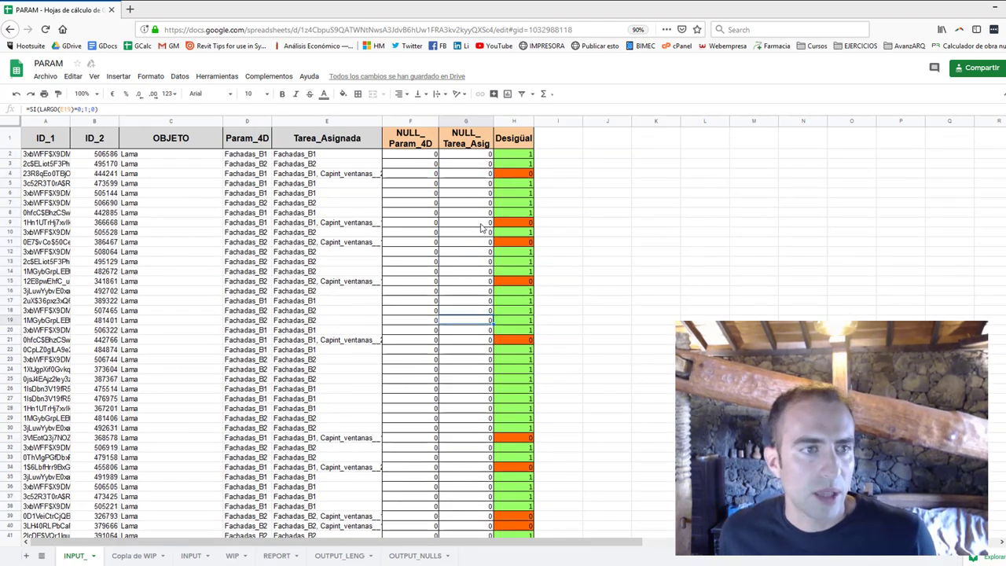
{"action": "left_click_drag", "start_coordinate": [485, 198], "coordinate": [470, 308]}
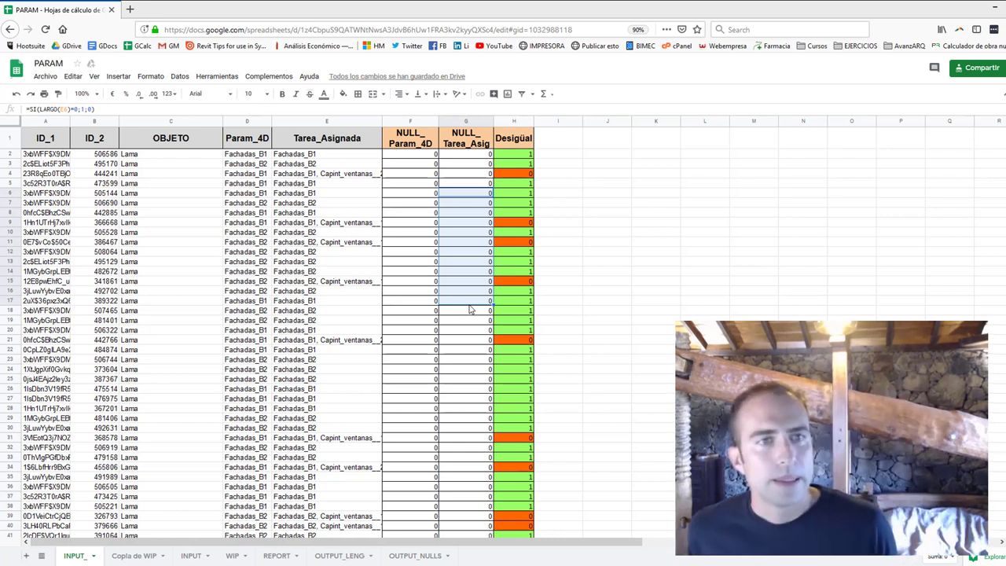
Examine the Desigüal column's formulas comparing Param_4D with Tarea_Asignada in matching and mismatched rows
{"action": "left_click", "coordinate": [510, 173]}
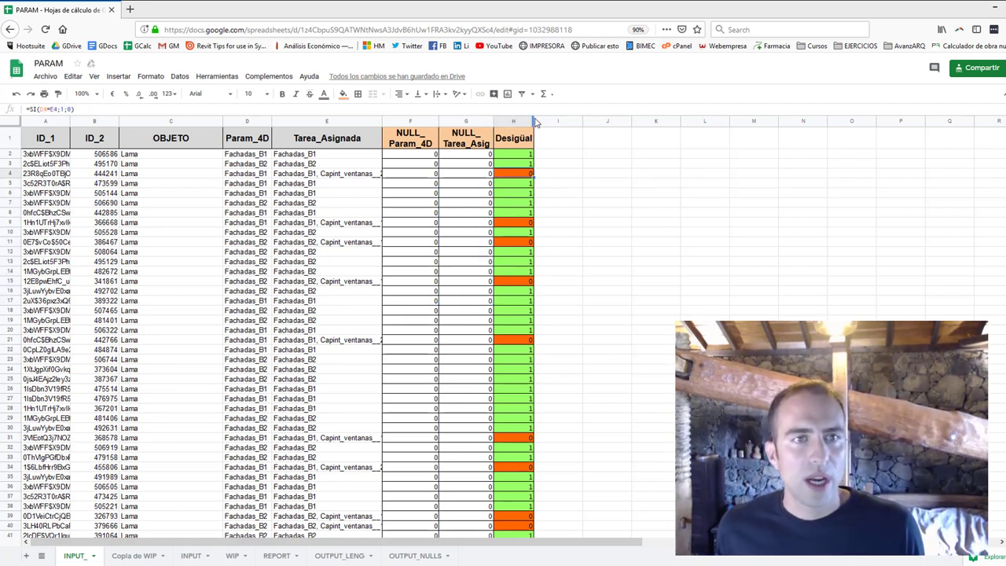
{"action": "left_click", "coordinate": [524, 163]}
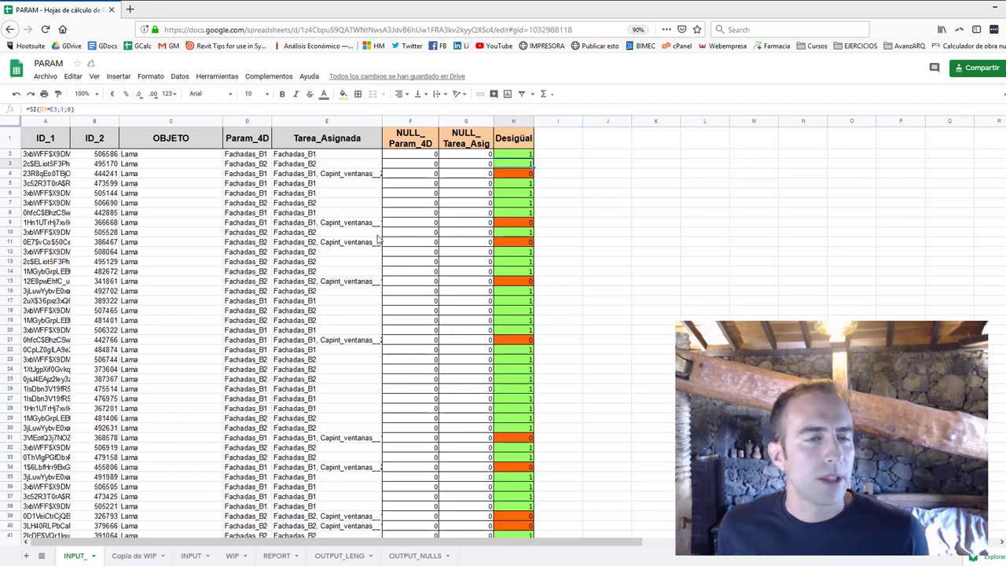
{"action": "left_click", "coordinate": [513, 139]}
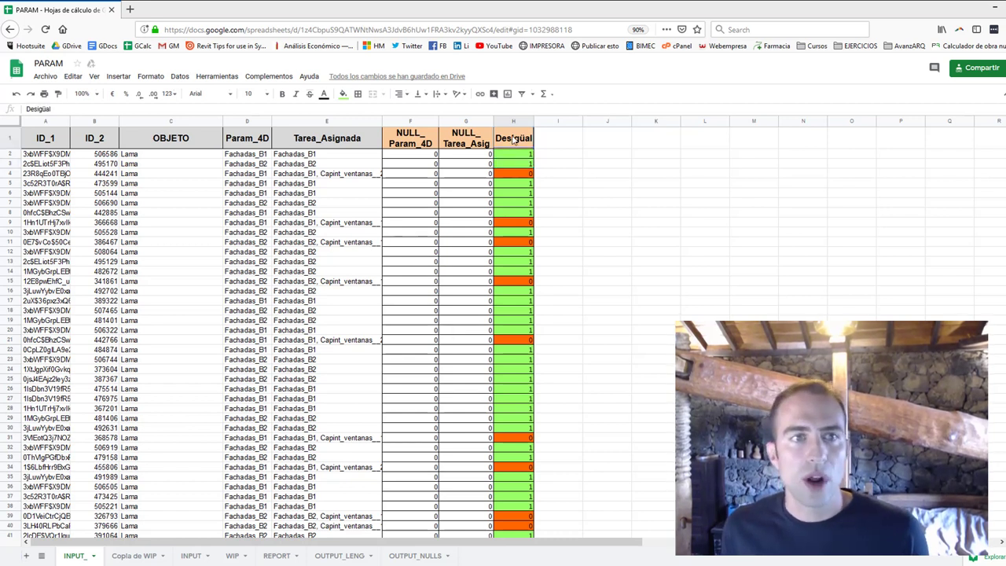
{"action": "left_click_drag", "start_coordinate": [519, 154], "coordinate": [517, 279]}
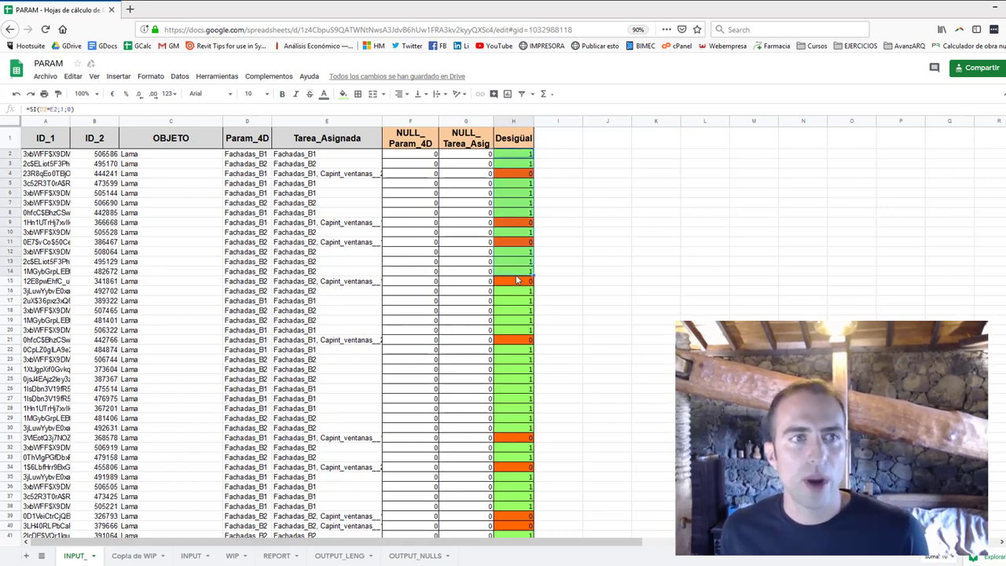
Widen the Tarea_Asignada column to show full task names and compare cells D4 and E4
{"action": "left_click", "coordinate": [351, 193]}
{"action": "left_click_drag", "start_coordinate": [382, 124], "coordinate": [437, 125]}
{"action": "left_click", "coordinate": [304, 175]}
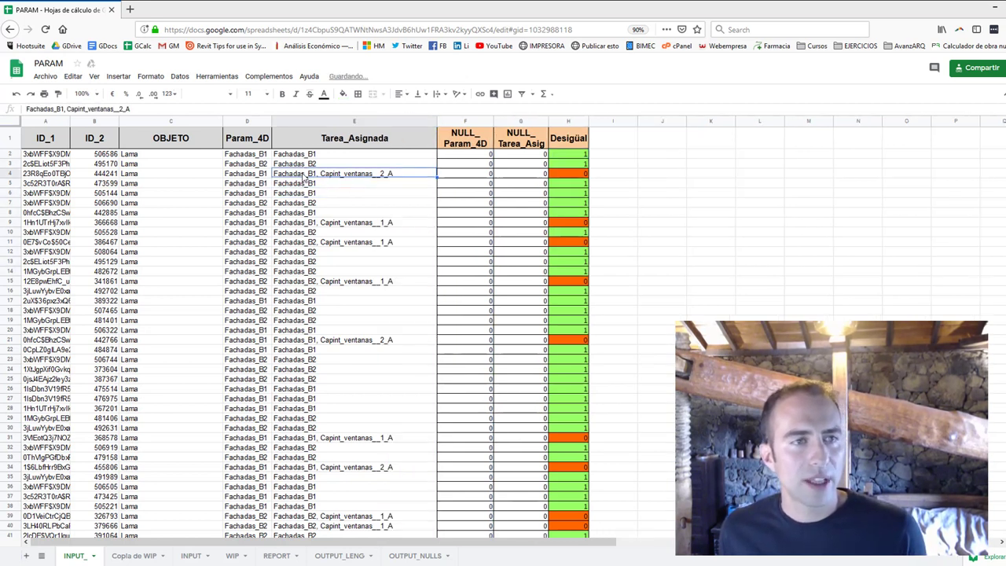
{"action": "left_click", "coordinate": [245, 175]}
{"action": "left_click", "coordinate": [307, 176]}
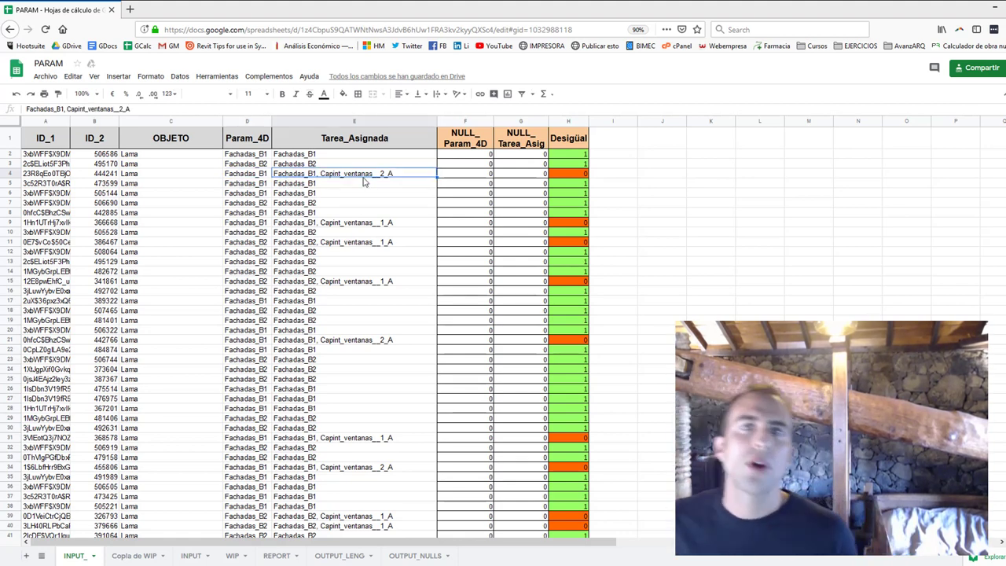
Compare the single and combined task names in Tarea_Asignada cells E7, E9 and E11
{"action": "left_click", "coordinate": [368, 202]}
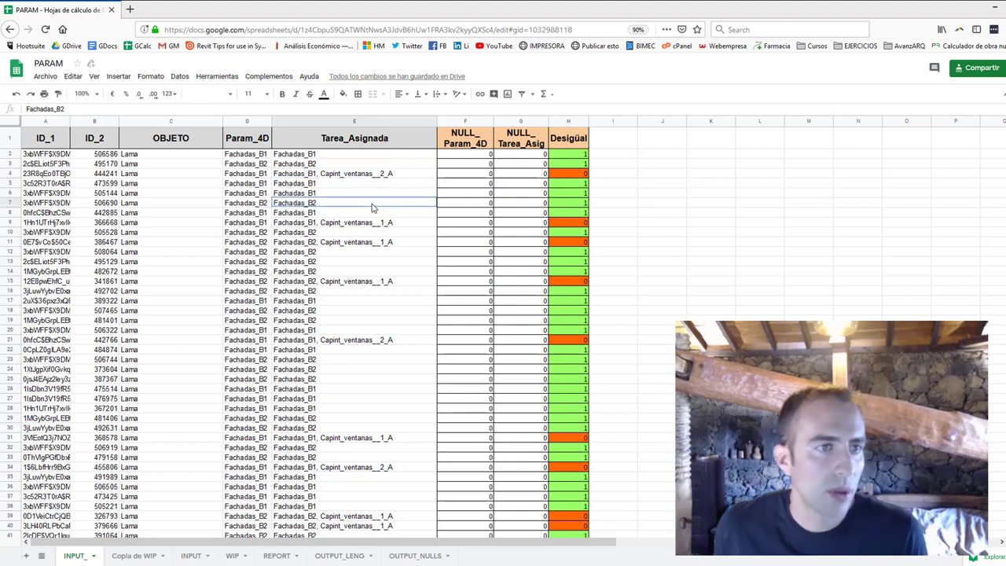
{"action": "left_click", "coordinate": [355, 227]}
{"action": "left_click", "coordinate": [369, 243]}
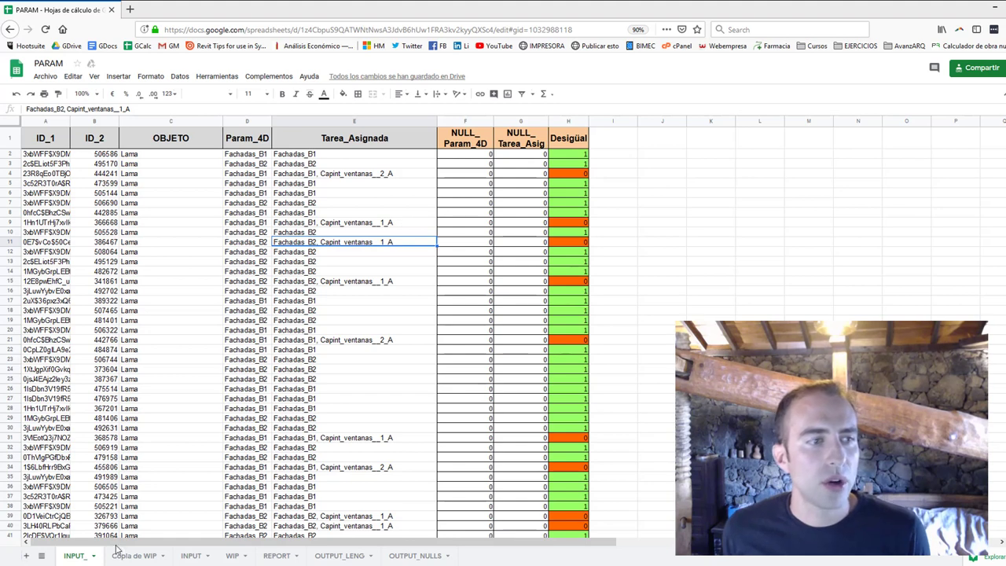
Review the object data in the ID_1, ID_2, OBJETO and Tarea_Asignada columns of the INPUT_ sheet
{"action": "left_click", "coordinate": [102, 234]}
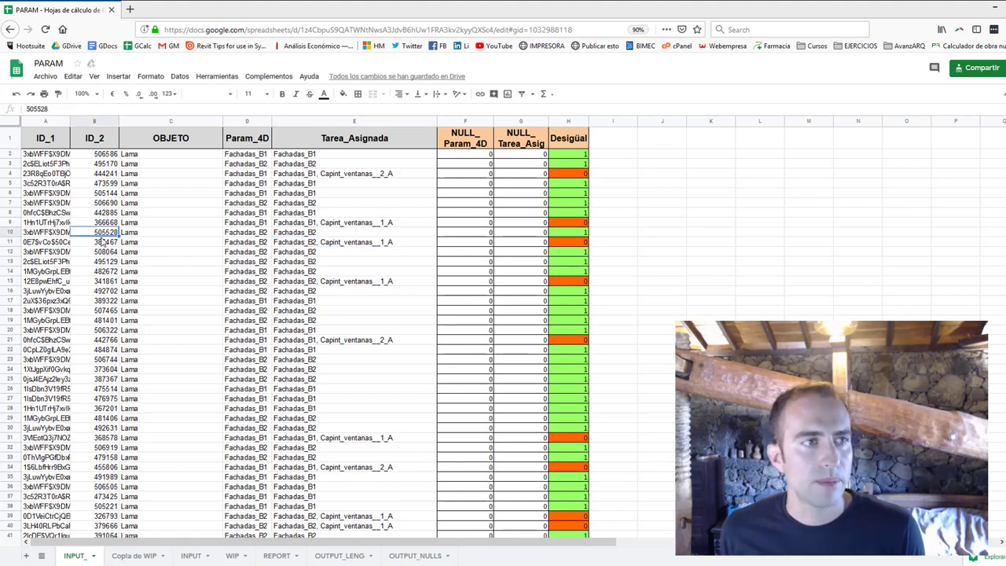
{"action": "left_click", "coordinate": [118, 193]}
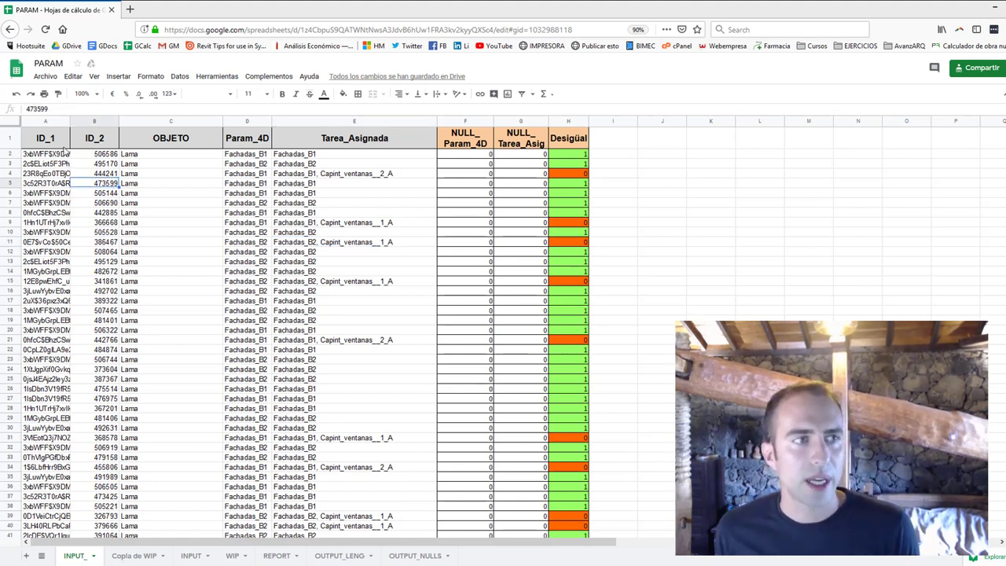
{"action": "left_click", "coordinate": [62, 155]}
{"action": "left_click", "coordinate": [196, 175]}
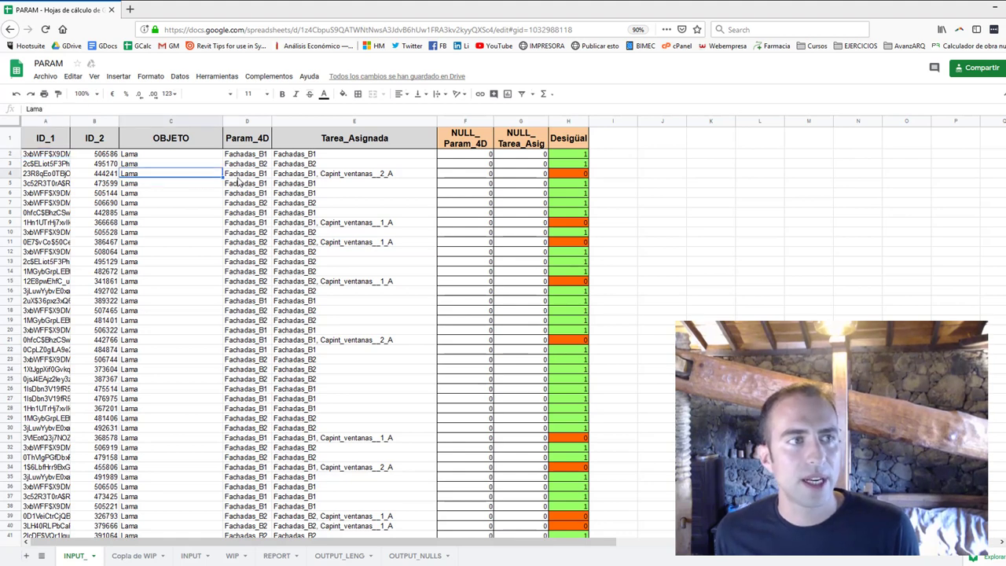
{"action": "left_click", "coordinate": [345, 176]}
Examine the LARGO function in the NULL_Param_4D formula of cell F2 without changing it, and check cell F5
{"action": "left_click", "coordinate": [456, 155]}
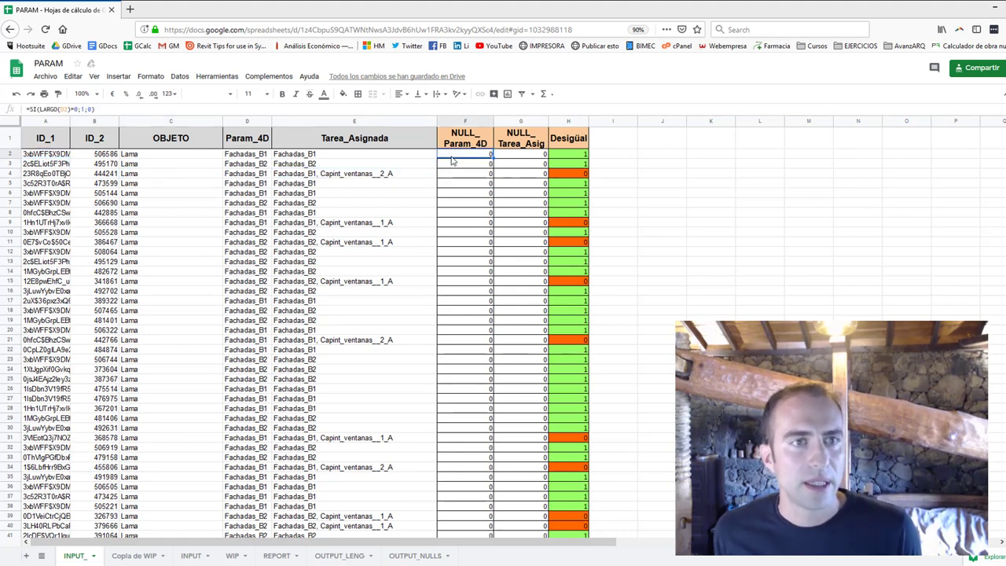
{"action": "double_click", "coordinate": [42, 110]}
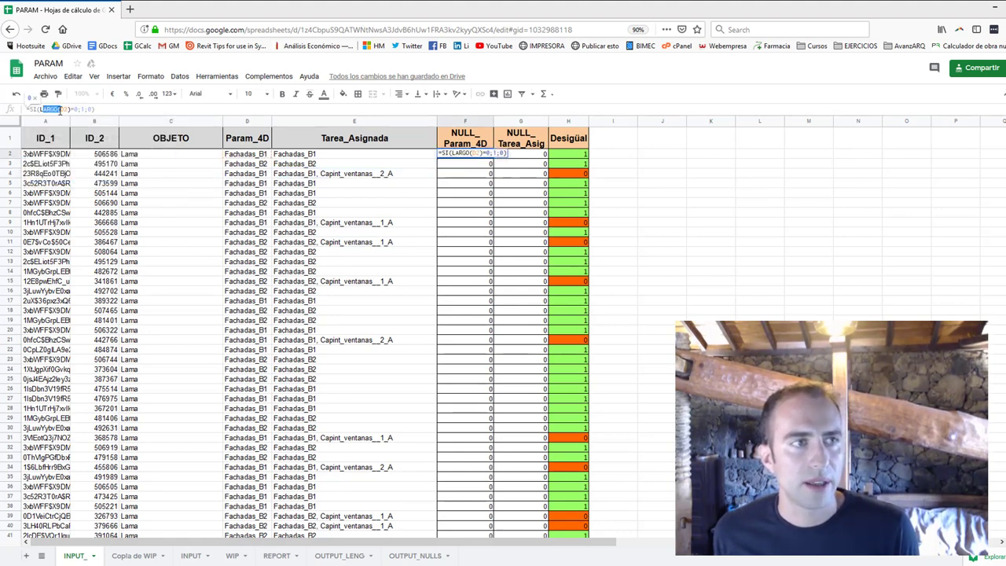
{"action": "key", "text": "Escape"}
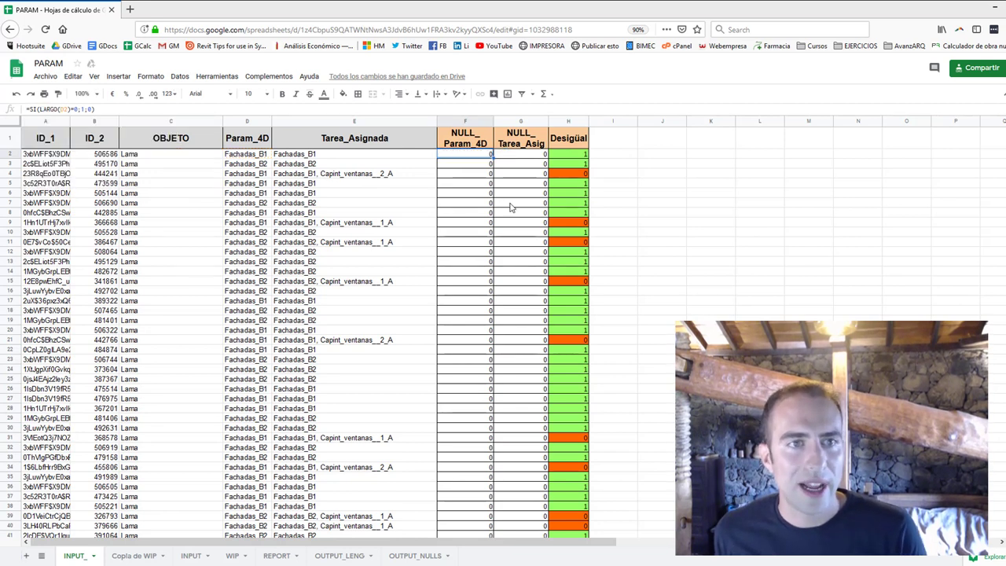
{"action": "left_click", "coordinate": [474, 187]}
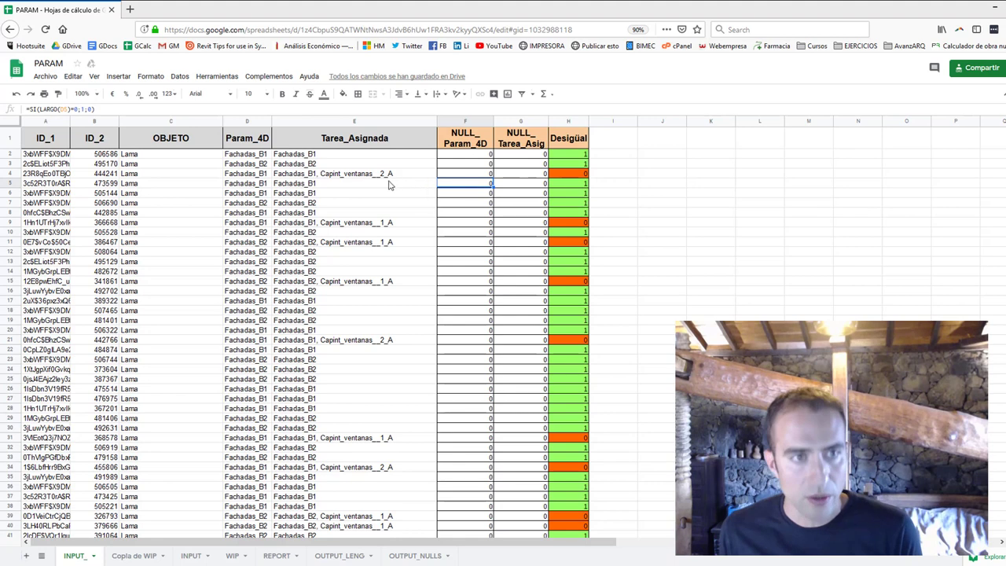
Clear the assigned task in cell E4 to test the NULL_Tarea_Asig flag, and undo the deletion
{"action": "left_click", "coordinate": [304, 174]}
{"action": "key", "text": "Delete"}
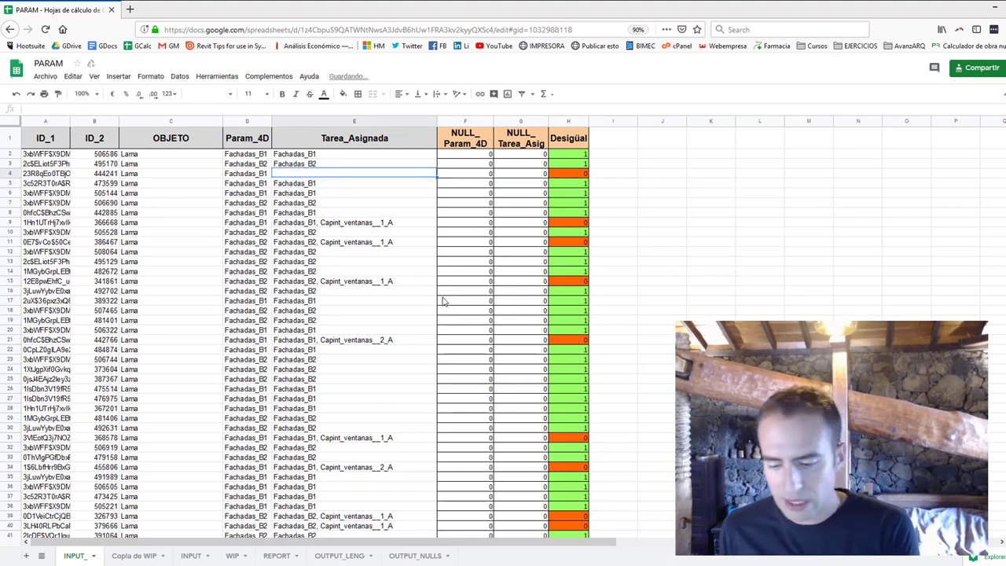
{"action": "left_click", "coordinate": [445, 301]}
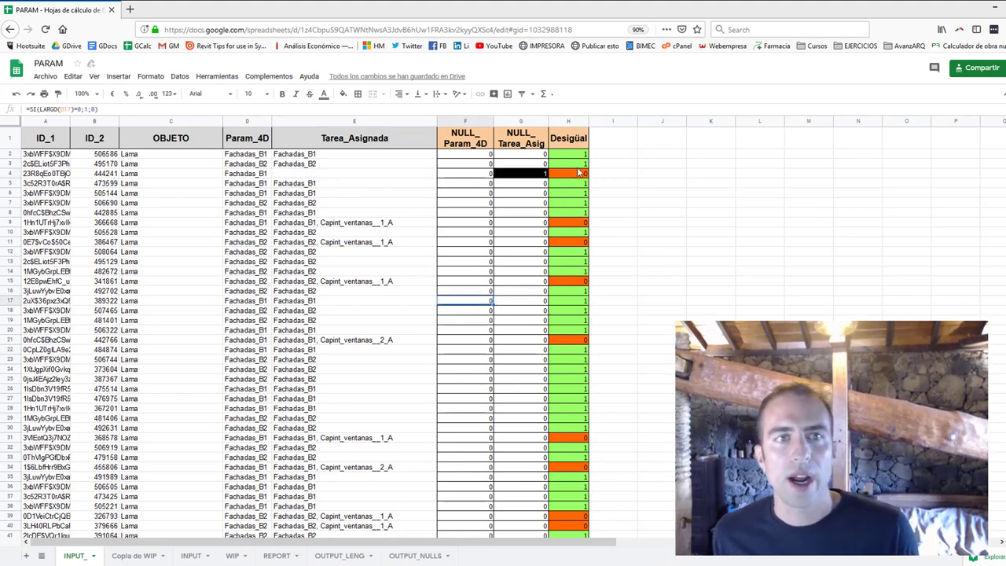
{"action": "key", "text": "ctrl+z"}
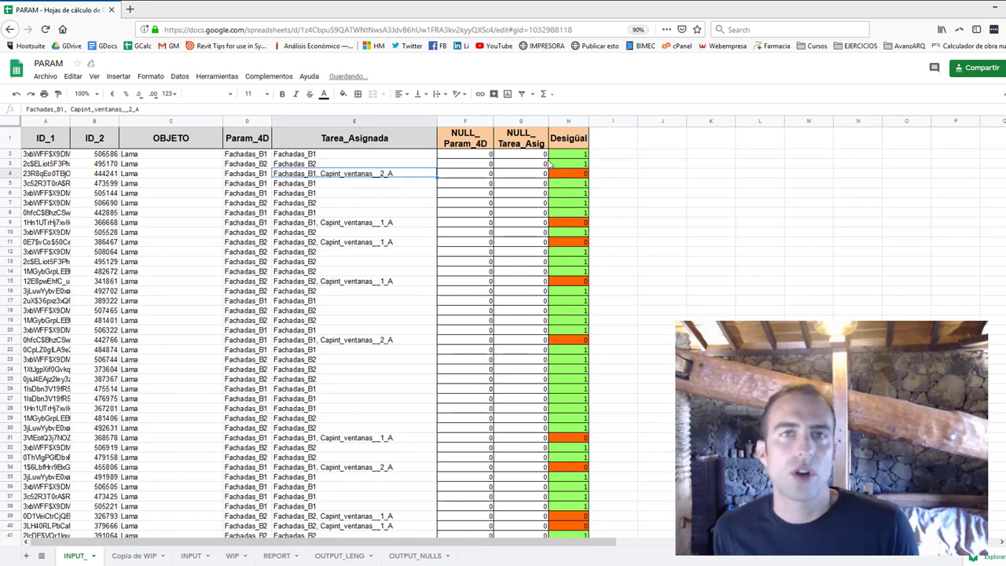
Examine the formulas of the NULL_Tarea_Asig, NULL_Param_4D and Desigüal check columns without changing them
{"action": "left_click", "coordinate": [546, 173]}
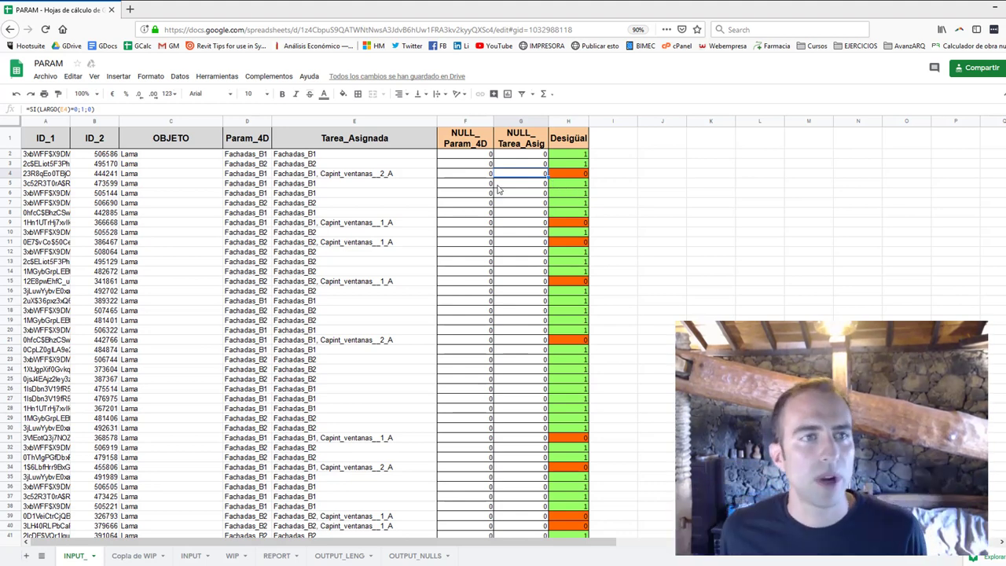
{"action": "left_click", "coordinate": [531, 233]}
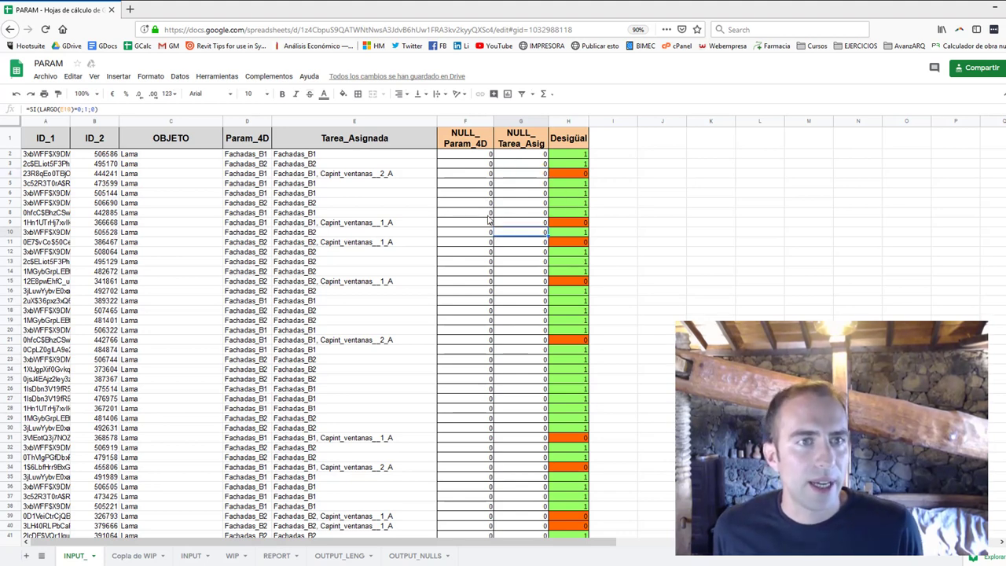
{"action": "left_click", "coordinate": [465, 156]}
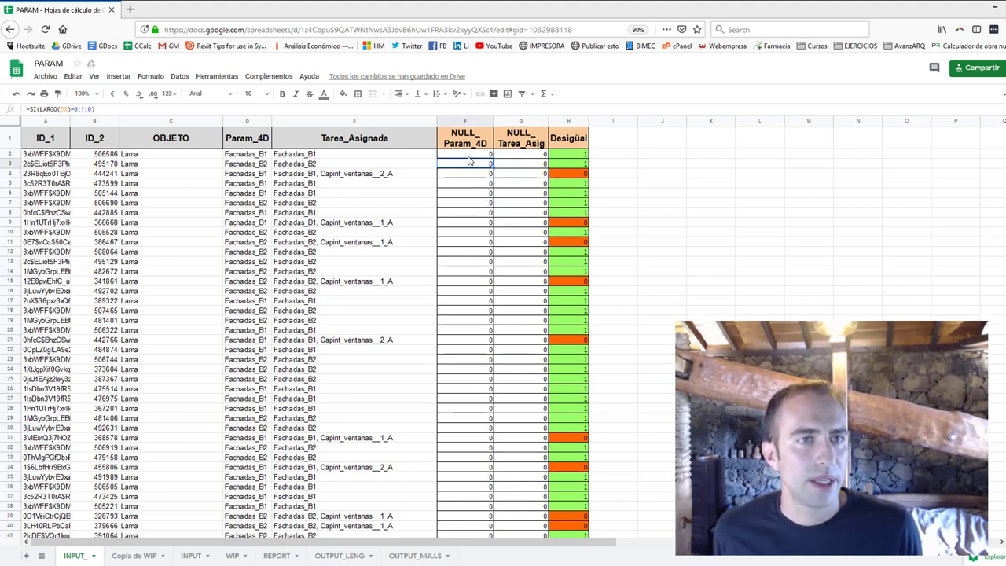
{"action": "left_click", "coordinate": [47, 108]}
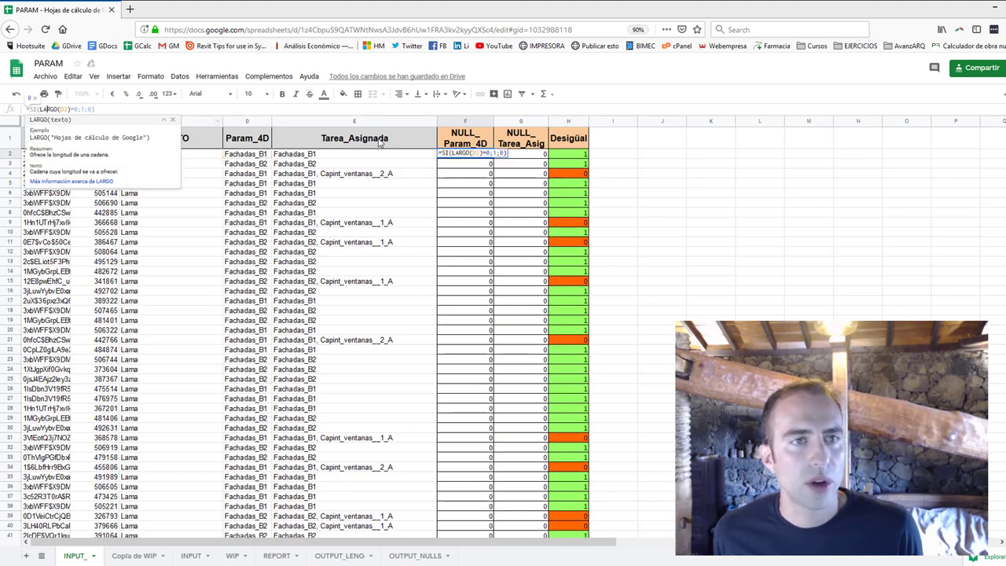
{"action": "left_click", "coordinate": [515, 156]}
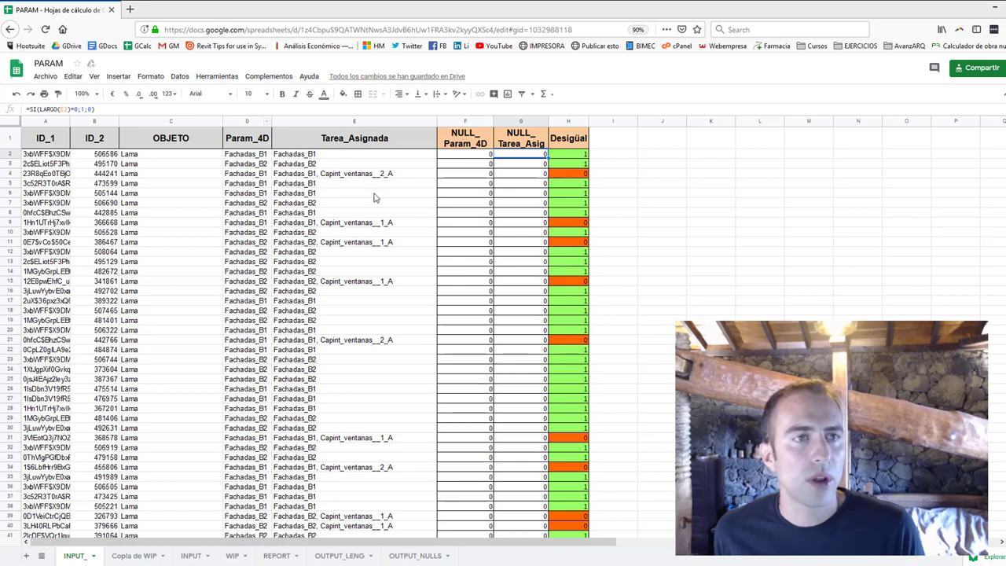
{"action": "left_click", "coordinate": [562, 163]}
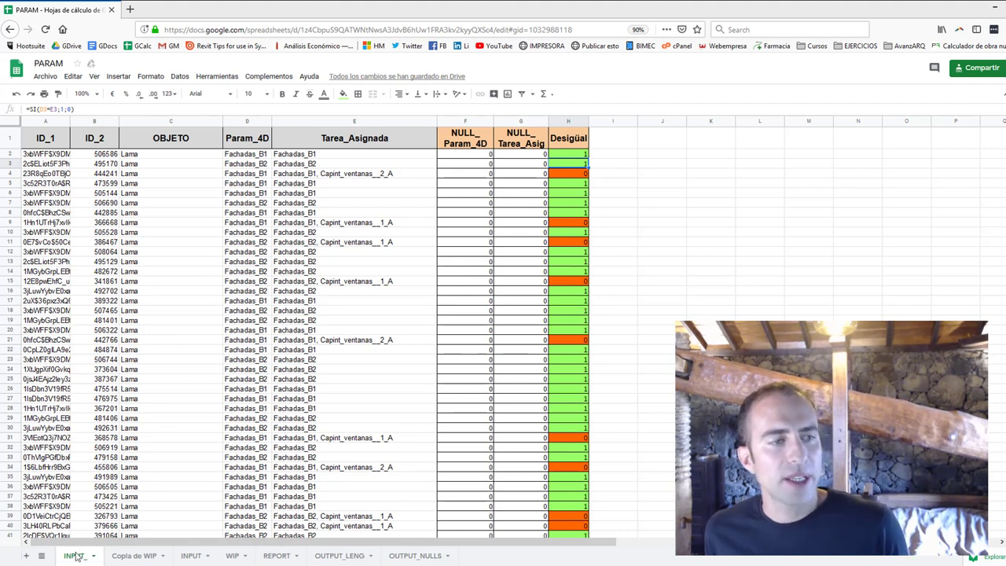
Open the Copia de WIP sheet and look at its object names
{"action": "left_click", "coordinate": [139, 555]}
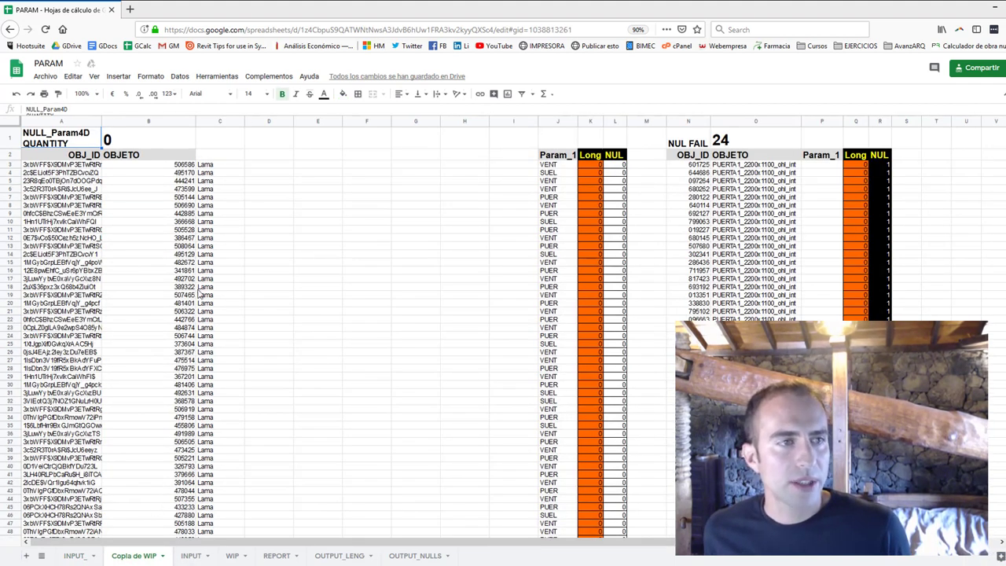
{"action": "left_click", "coordinate": [208, 182]}
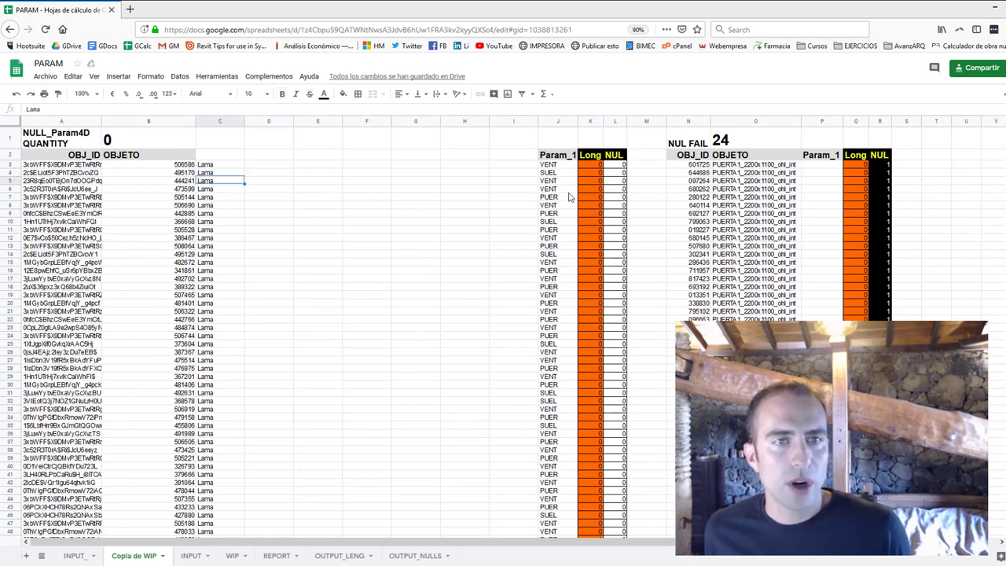
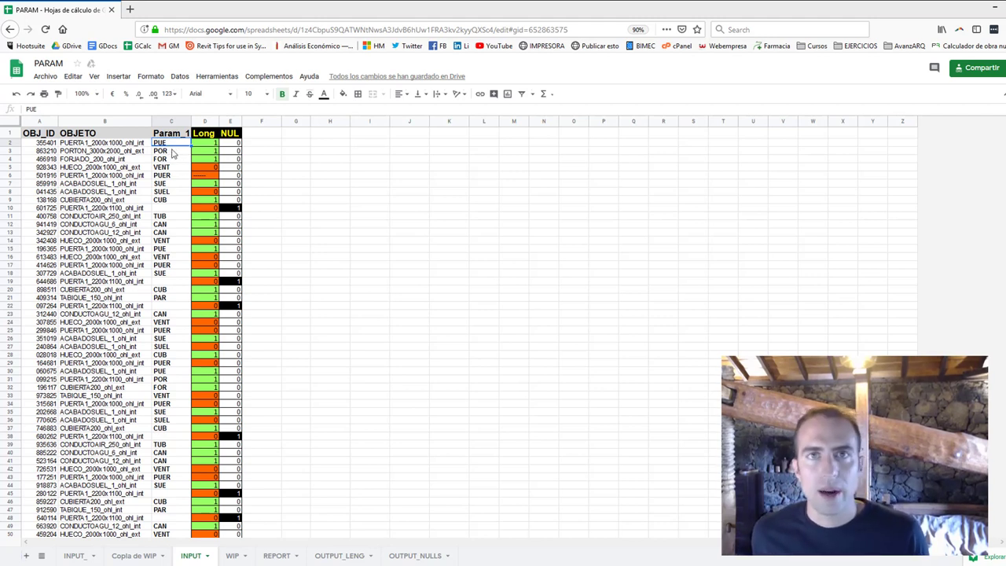
Examine the three-letter and four-letter Param_1 codes of the objects in the INPUT sheet
{"action": "left_click", "coordinate": [174, 159]}
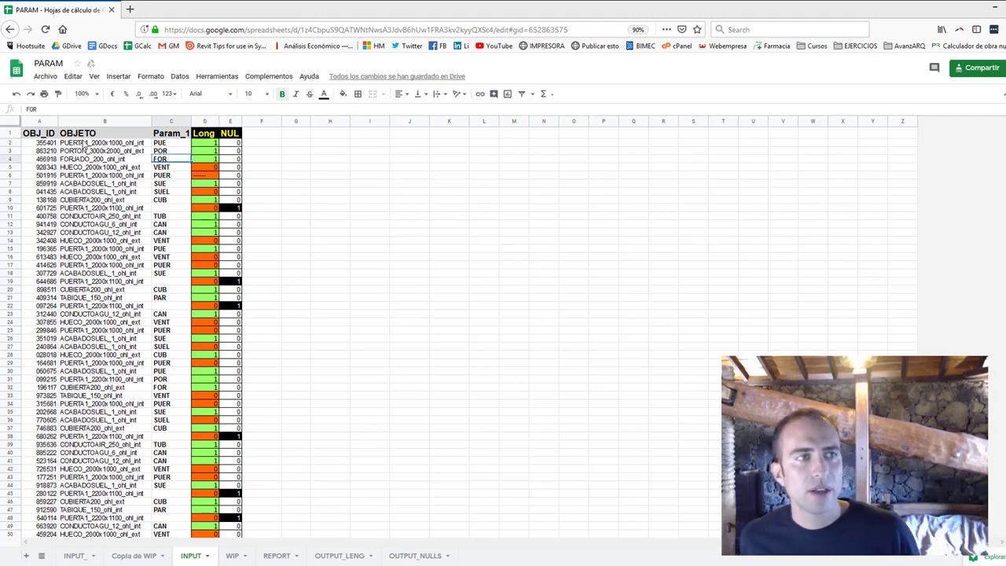
{"action": "left_click", "coordinate": [175, 183]}
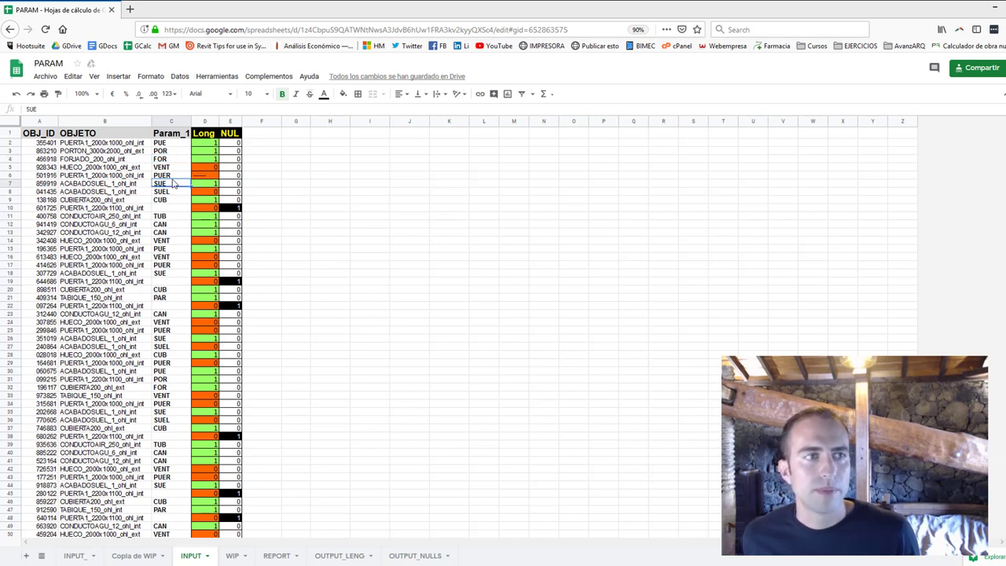
{"action": "left_click", "coordinate": [170, 174]}
{"action": "left_click_drag", "start_coordinate": [171, 173], "coordinate": [173, 172]}
{"action": "key", "text": "ctrl+z"}
{"action": "left_click", "coordinate": [175, 224]}
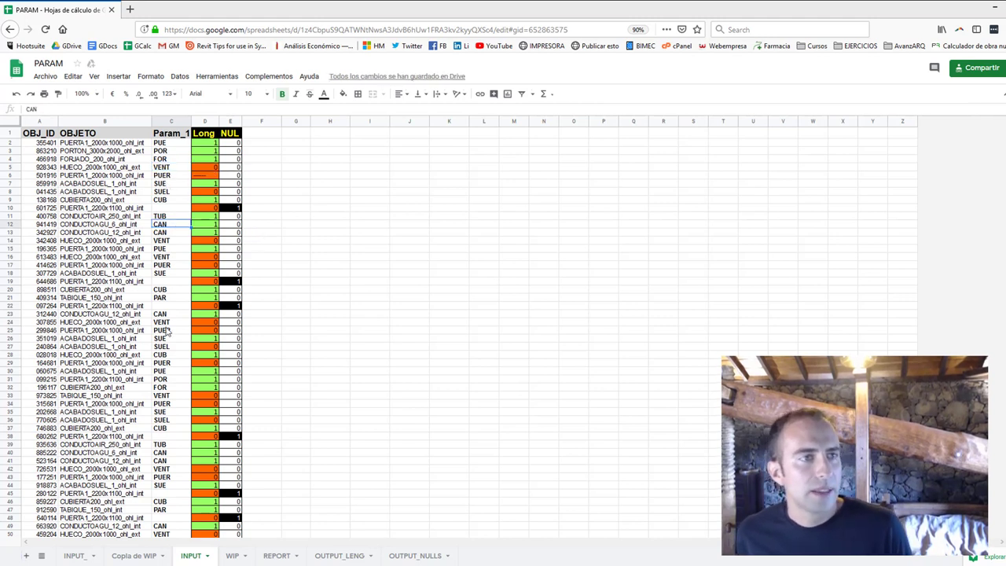
{"action": "left_click", "coordinate": [174, 266]}
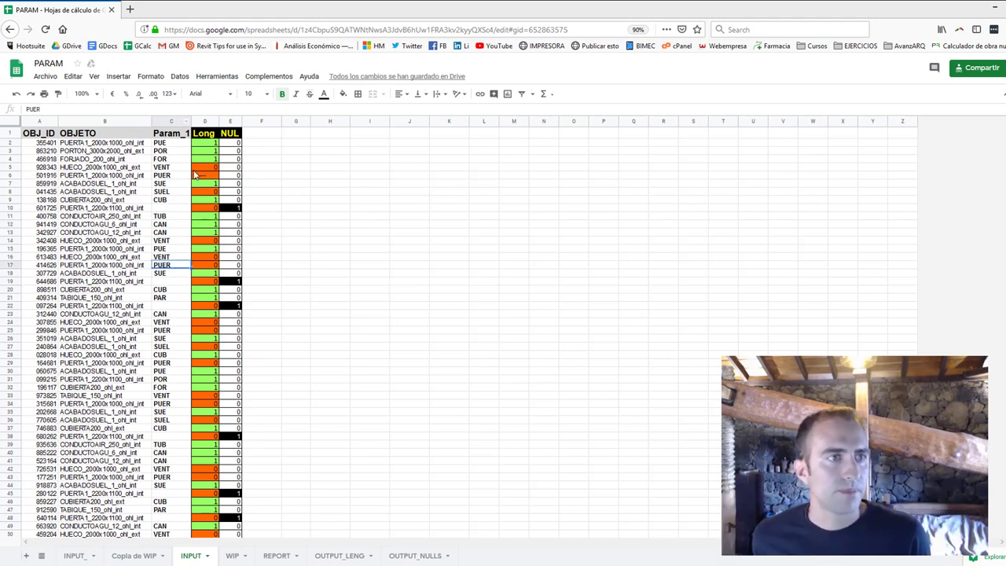
{"action": "left_click", "coordinate": [176, 175]}
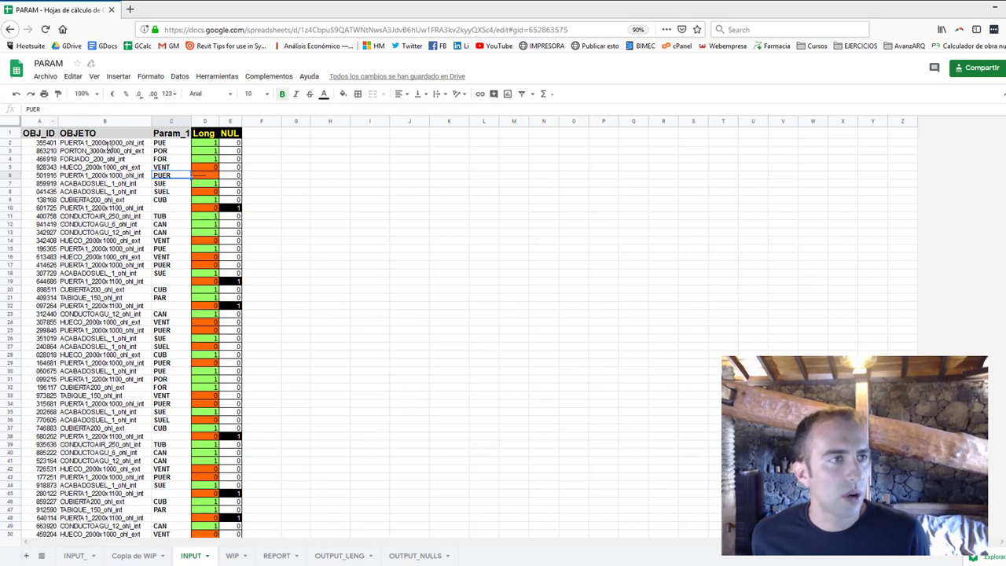
Examine the Long column's formulas that test for a three-character Param_1 code in passing and failing rows
{"action": "left_click", "coordinate": [198, 168]}
{"action": "left_click", "coordinate": [73, 110]}
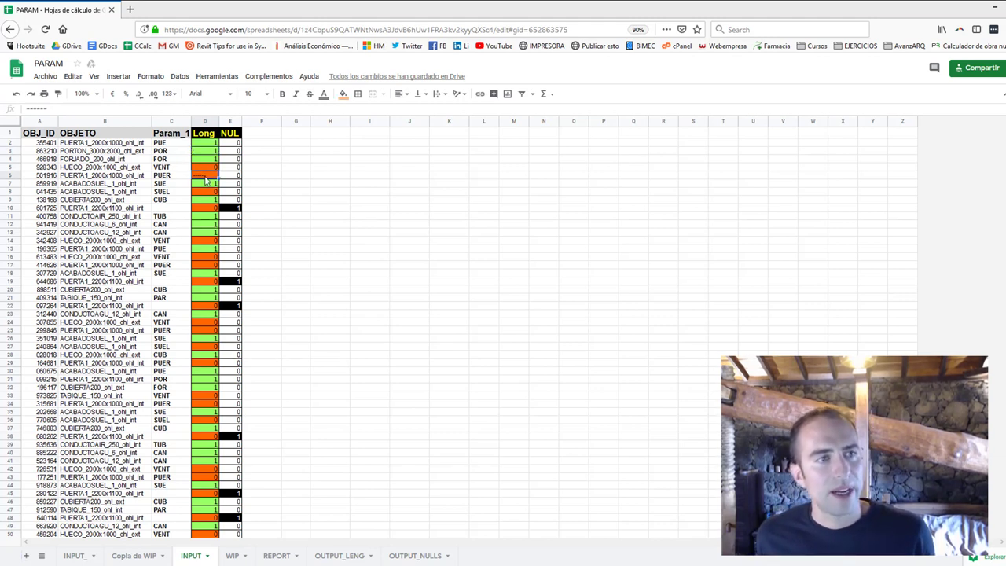
{"action": "left_click", "coordinate": [200, 168]}
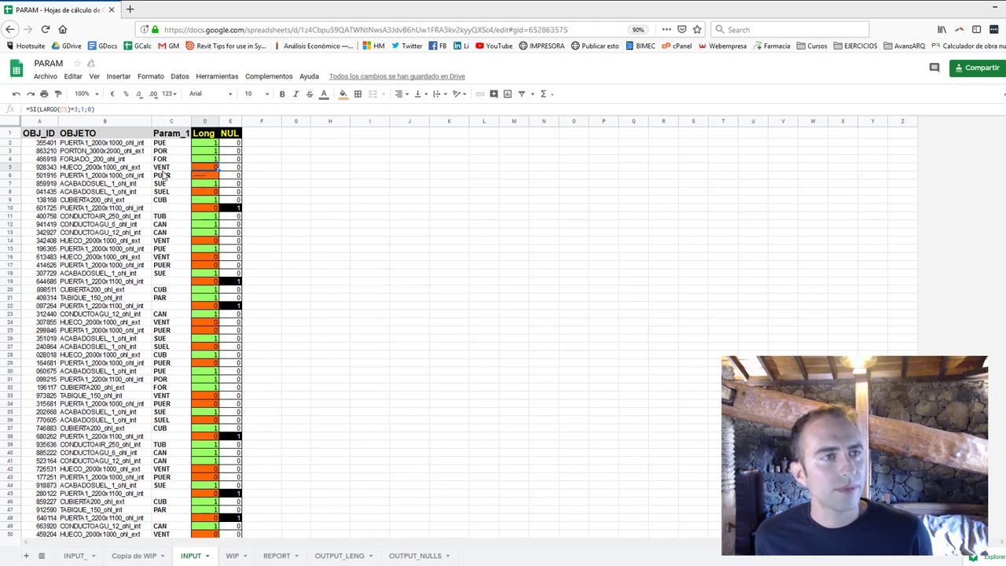
{"action": "left_click", "coordinate": [204, 232]}
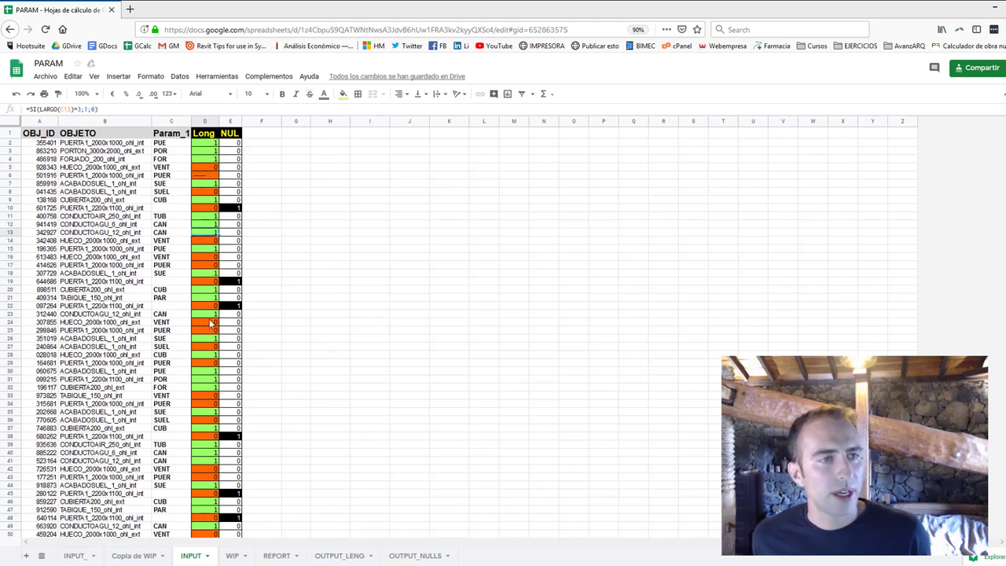
{"action": "left_click", "coordinate": [210, 323]}
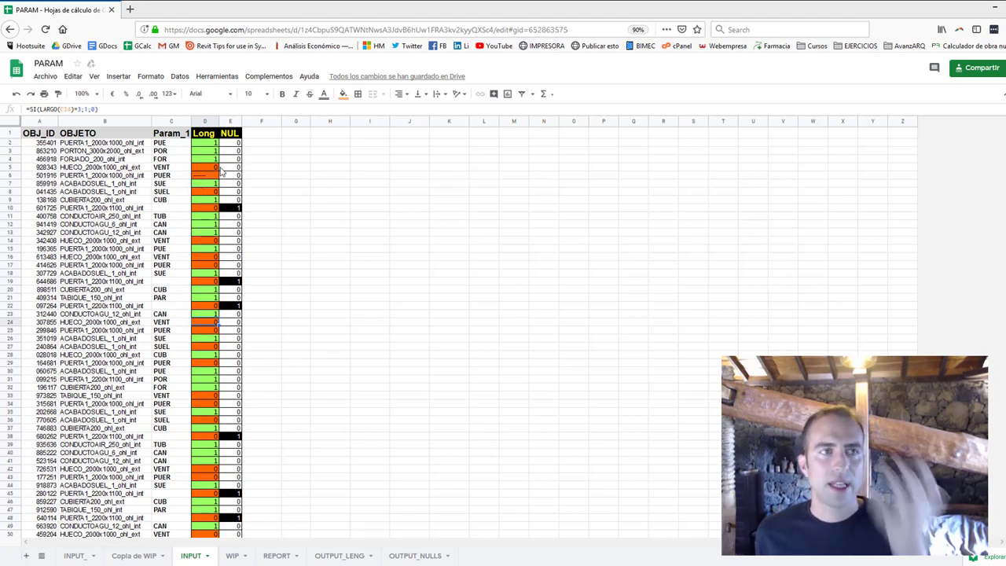
Examine the NUL column's formula in E5 and check the rows where Param_1 is empty
{"action": "left_click", "coordinate": [232, 168]}
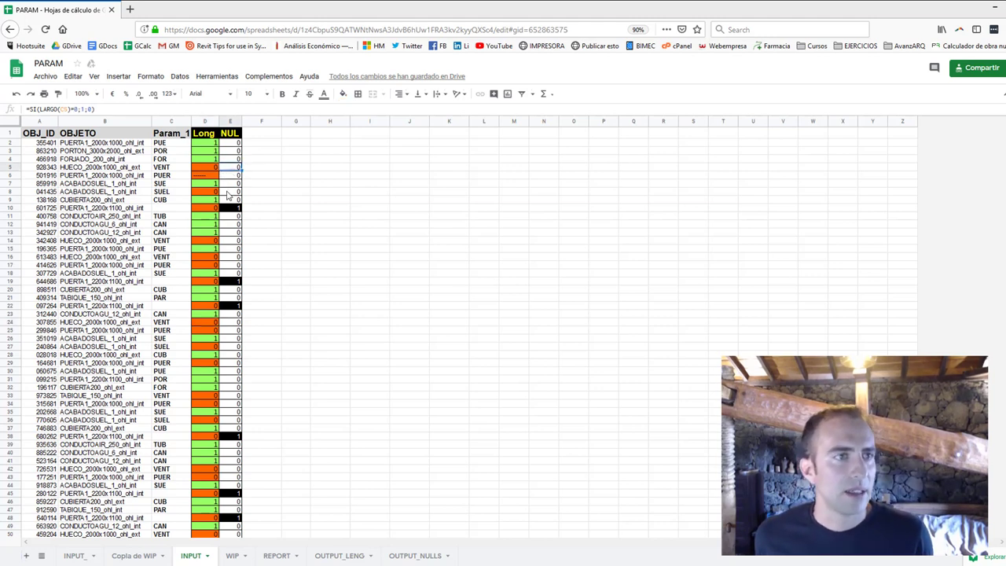
{"action": "left_click", "coordinate": [172, 208]}
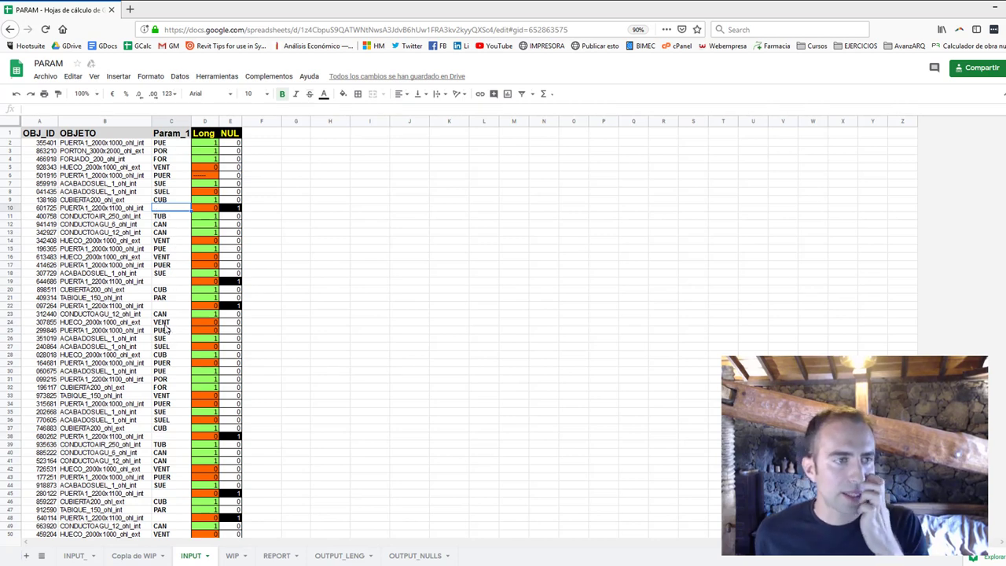
{"action": "scroll", "coordinate": [166, 330], "scroll_direction": "down", "scroll_amount": 5}
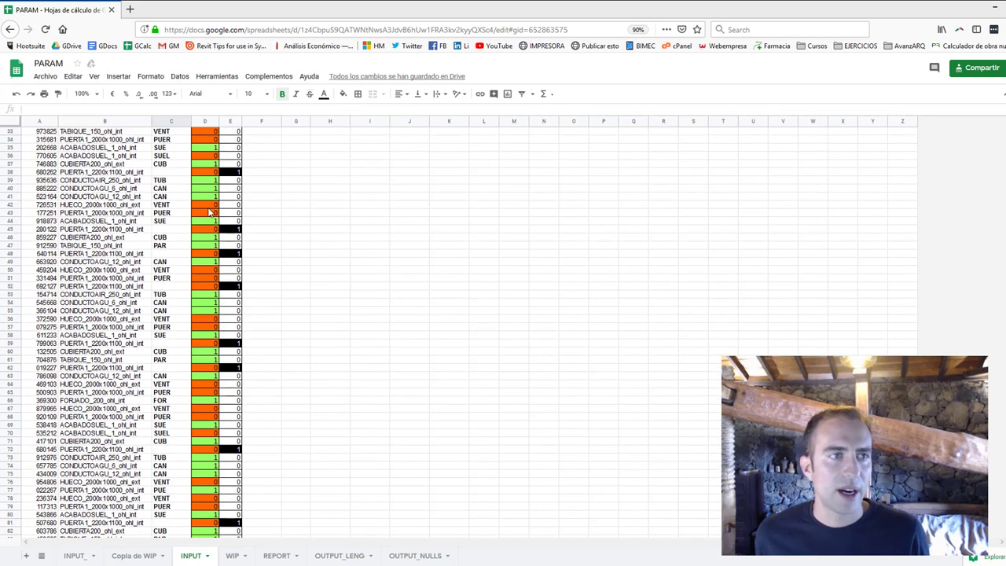
{"action": "scroll", "coordinate": [209, 212], "scroll_direction": "up", "scroll_amount": 5}
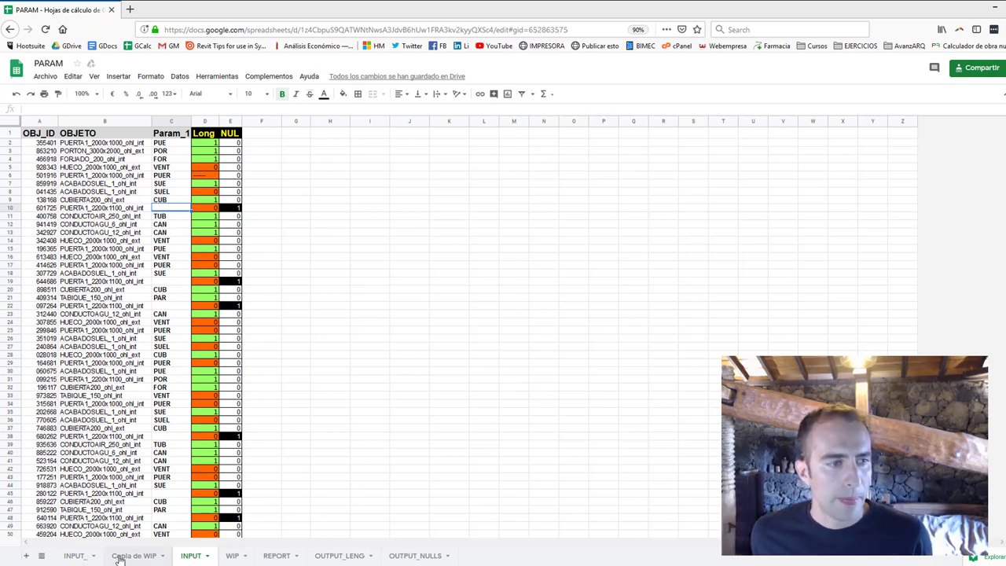
Open the WIP sheet and examine the query formula in A3 that builds the LENGTH FAIL list
{"action": "left_click", "coordinate": [234, 556]}
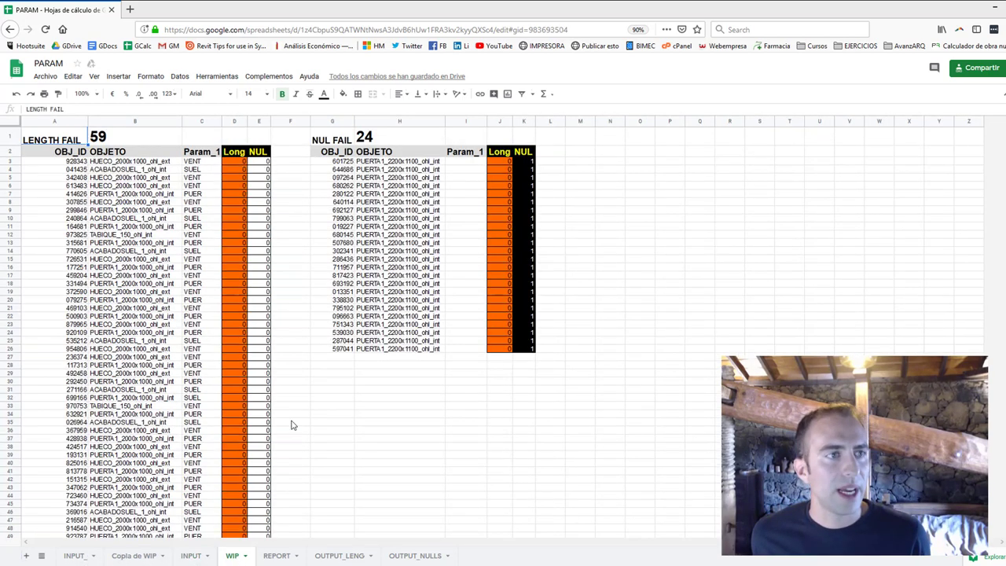
{"action": "left_click", "coordinate": [464, 391]}
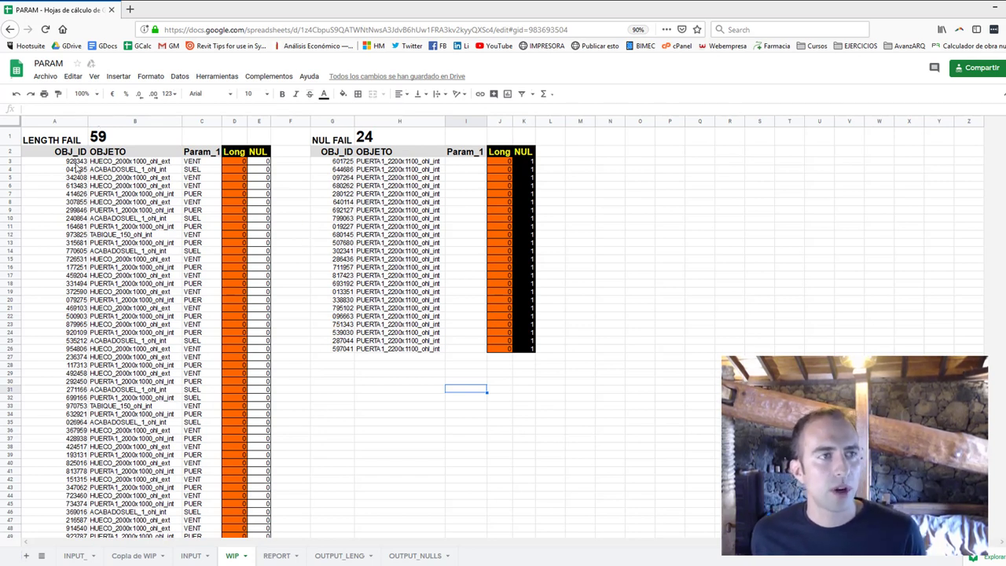
{"action": "left_click", "coordinate": [76, 161]}
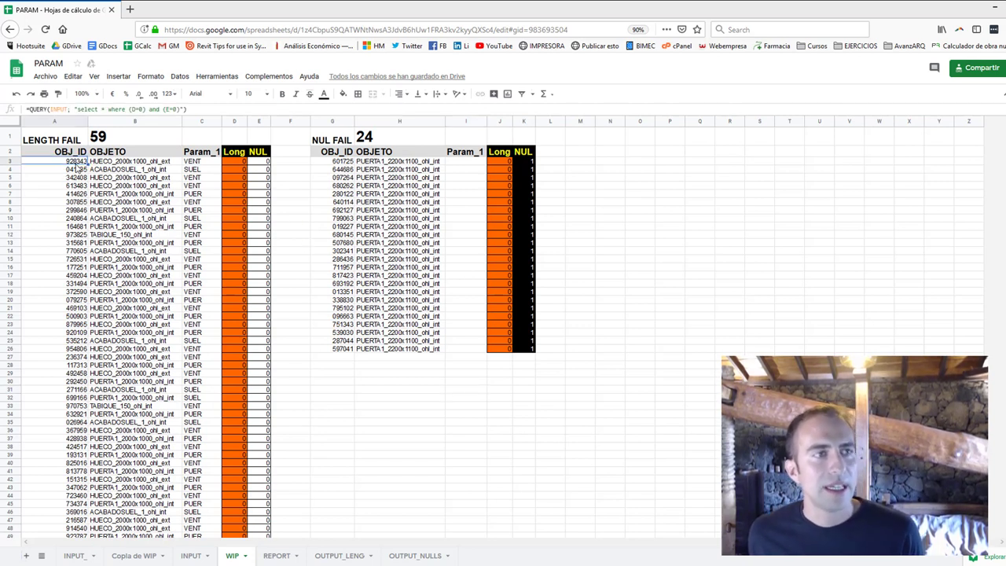
Examine the query formula in A3 of the Copia de WIP sheet
{"action": "left_click", "coordinate": [131, 557]}
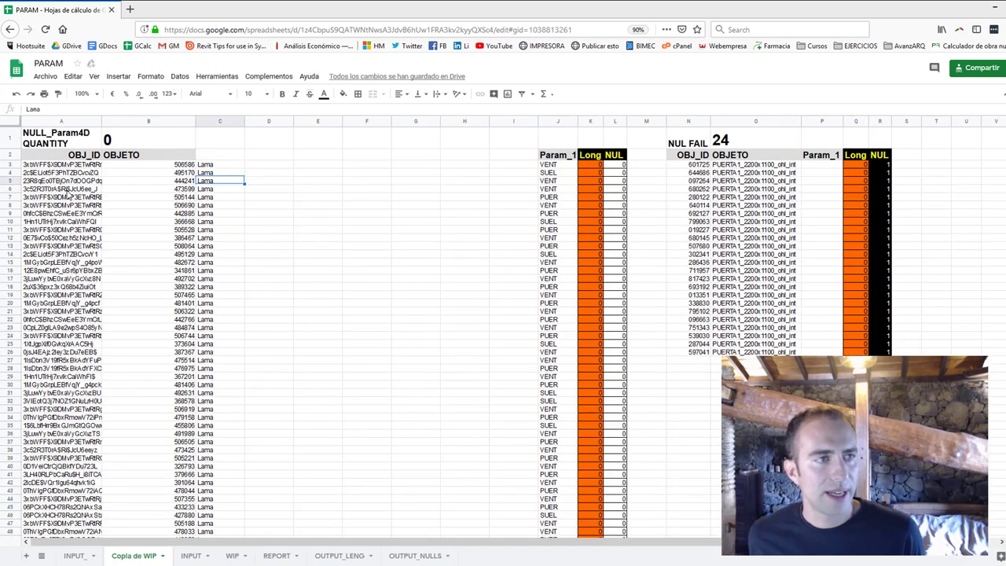
{"action": "left_click", "coordinate": [73, 165]}
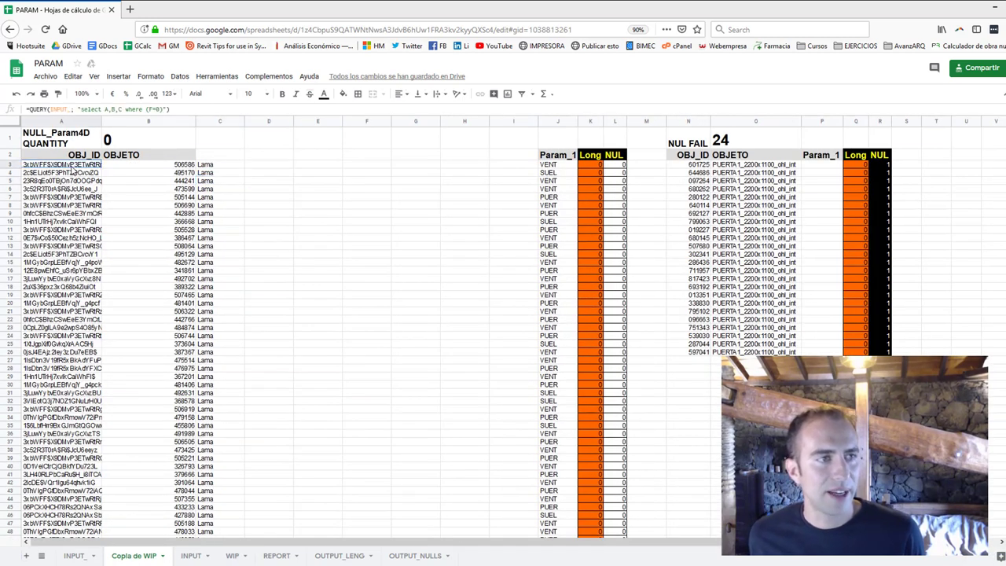
{"action": "left_click", "coordinate": [31, 108]}
{"action": "left_click_drag", "start_coordinate": [32, 107], "coordinate": [171, 111]}
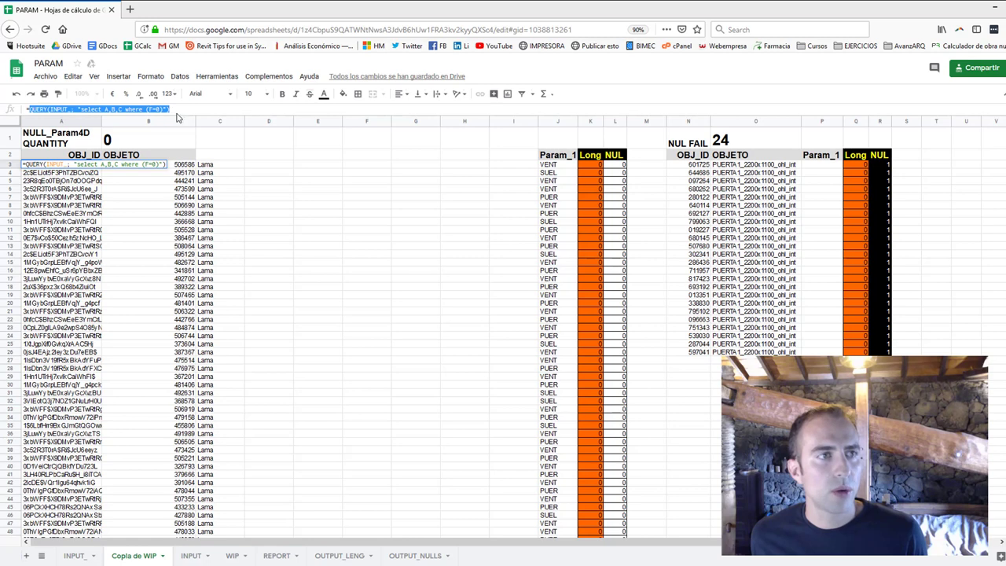
{"action": "left_click", "coordinate": [177, 117]}
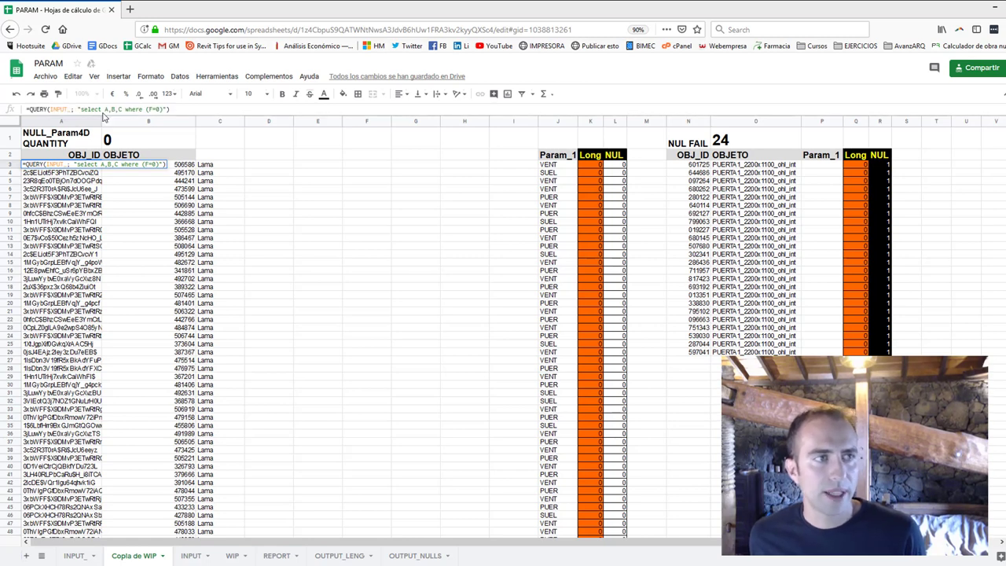
Examine the object IDs, object names and Param_1 codes in the WIP sheet's LENGTH FAIL list
{"action": "left_click", "coordinate": [232, 555]}
{"action": "left_click", "coordinate": [96, 213]}
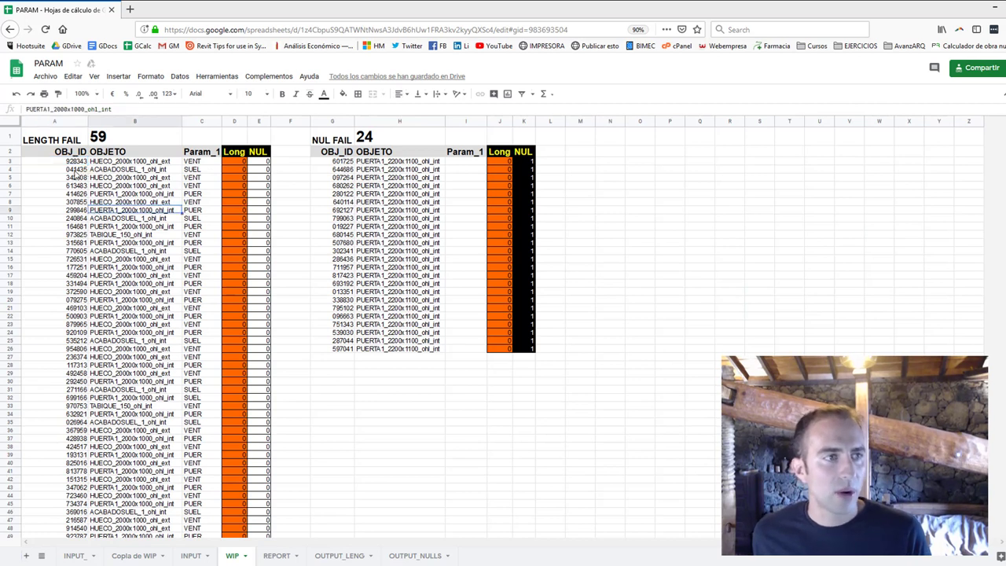
{"action": "left_click", "coordinate": [76, 171]}
{"action": "left_click", "coordinate": [75, 218]}
{"action": "left_click", "coordinate": [135, 284]}
{"action": "left_click", "coordinate": [188, 226]}
{"action": "left_click", "coordinate": [200, 156]}
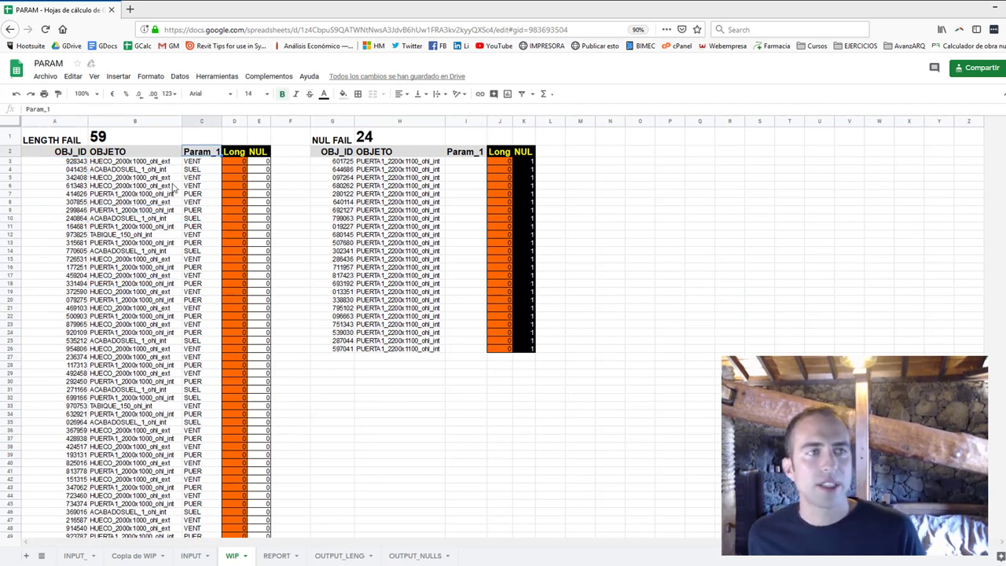
{"action": "left_click", "coordinate": [203, 210]}
Examine the select condition on columns D and E in the WIP sheet's A3 query and the rows it lists
{"action": "left_click", "coordinate": [46, 162]}
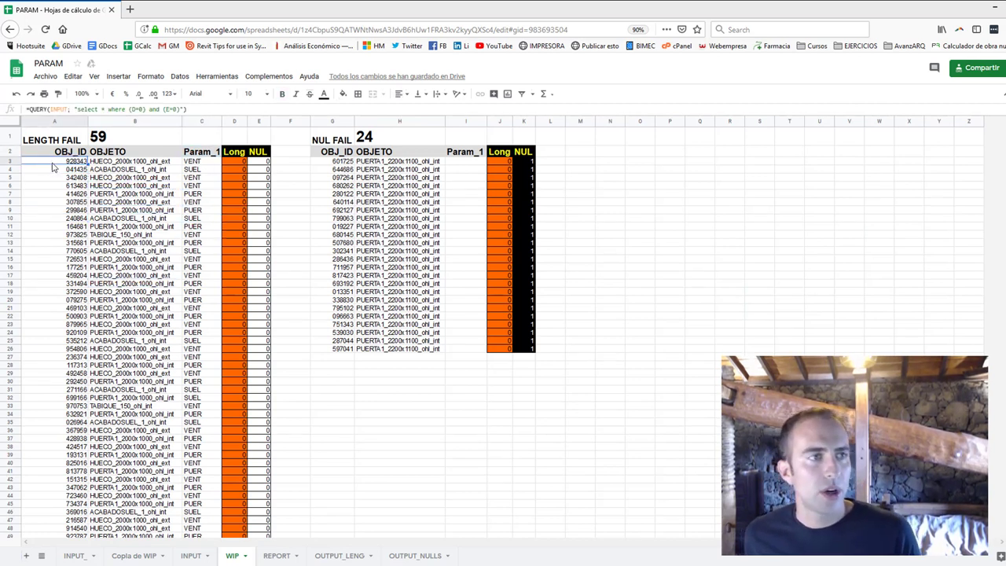
{"action": "key", "text": "Return"}
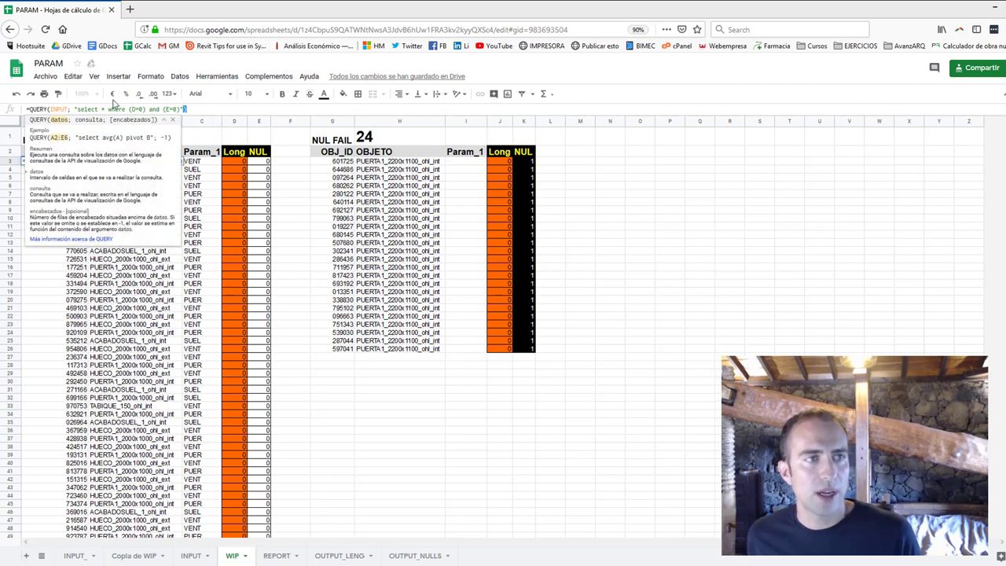
{"action": "left_click_drag", "start_coordinate": [185, 108], "coordinate": [41, 108]}
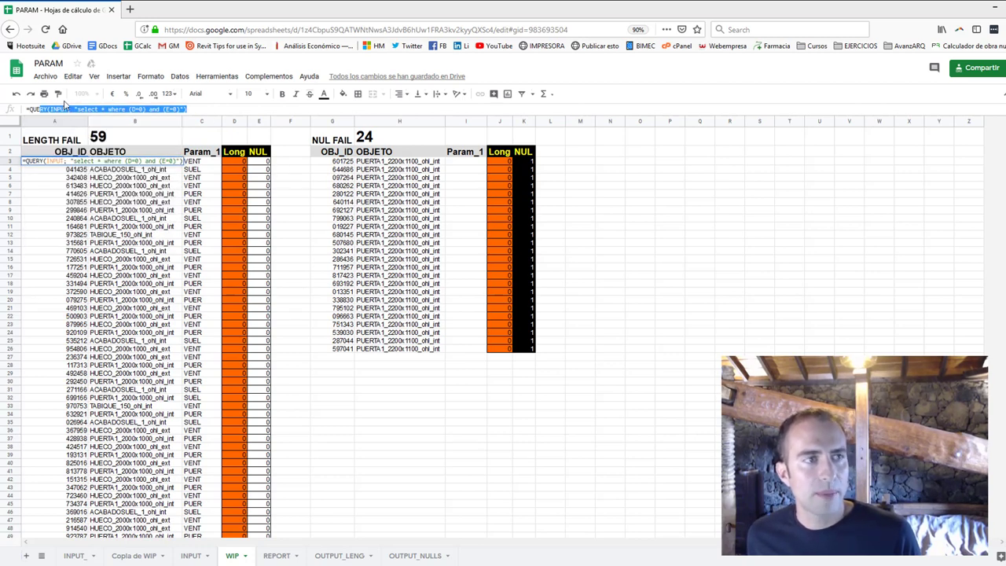
{"action": "key", "text": "Escape"}
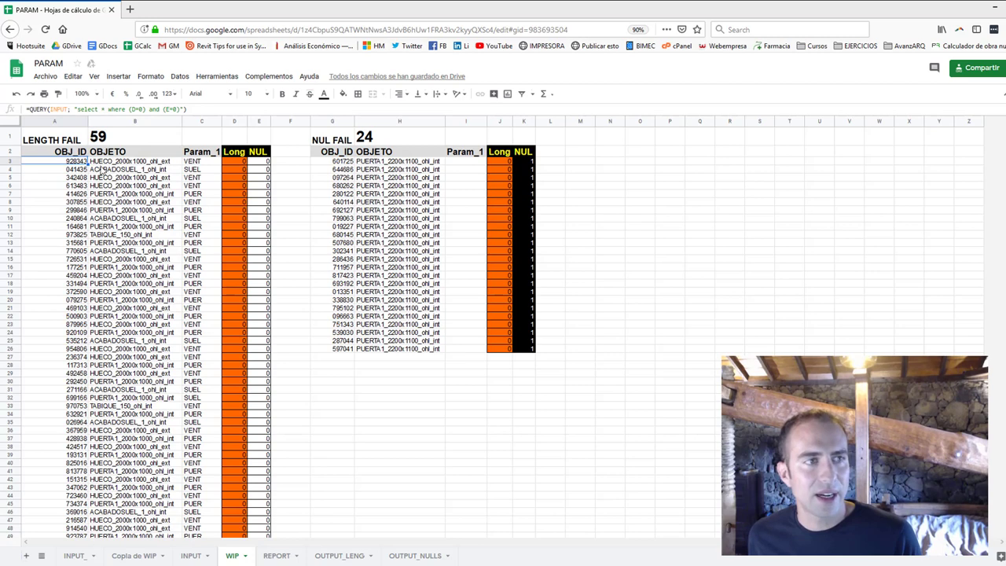
{"action": "scroll", "coordinate": [252, 409], "scroll_direction": "down", "scroll_amount": 1}
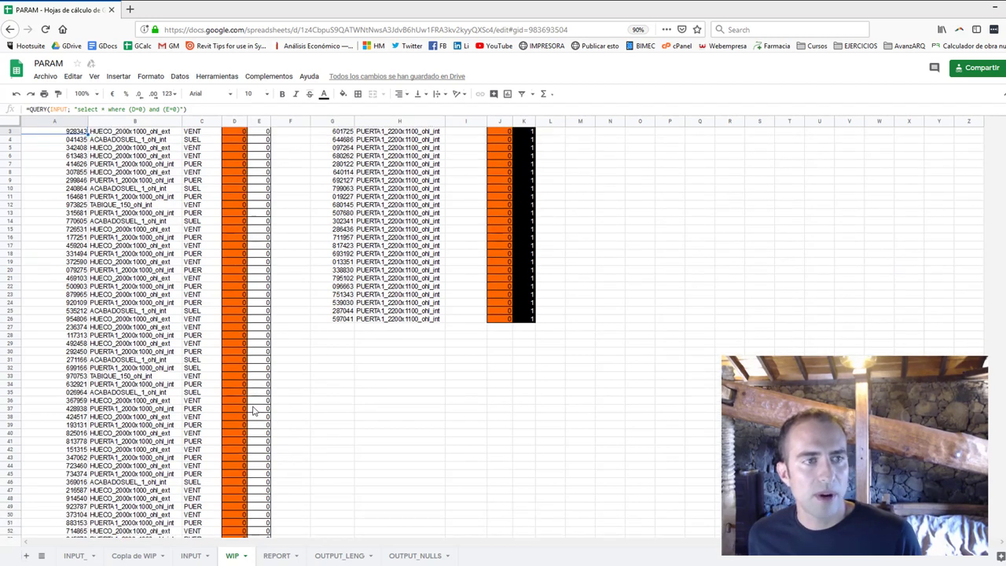
{"action": "scroll", "coordinate": [253, 410], "scroll_direction": "down", "scroll_amount": 10}
{"action": "scroll", "coordinate": [239, 389], "scroll_direction": "up", "scroll_amount": 10}
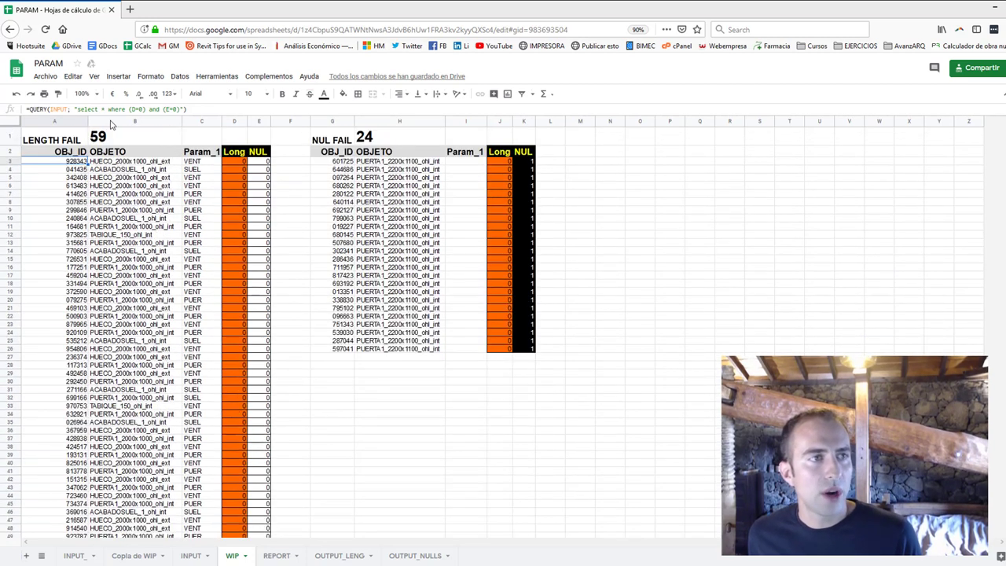
{"action": "left_click_drag", "start_coordinate": [77, 109], "coordinate": [182, 120]}
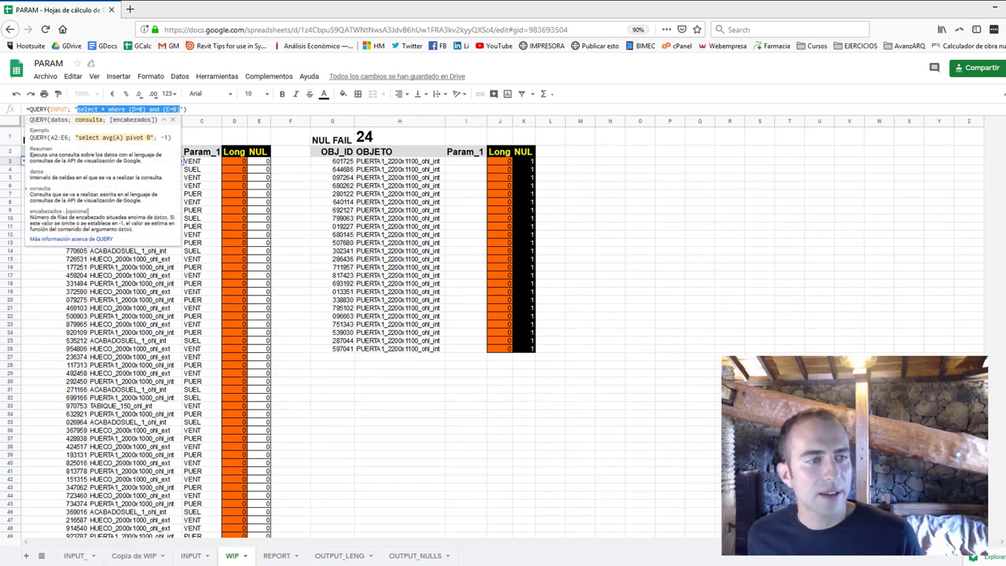
Compare the Long and NUL columns of the INPUT sheet with the filtered failure lists in WIP
{"action": "left_click", "coordinate": [188, 557]}
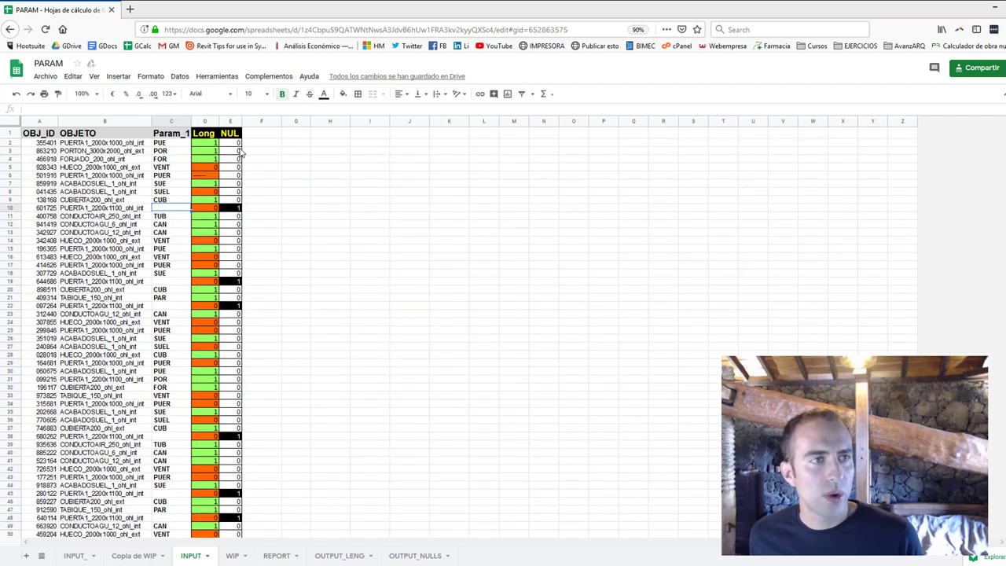
{"action": "left_click", "coordinate": [232, 555]}
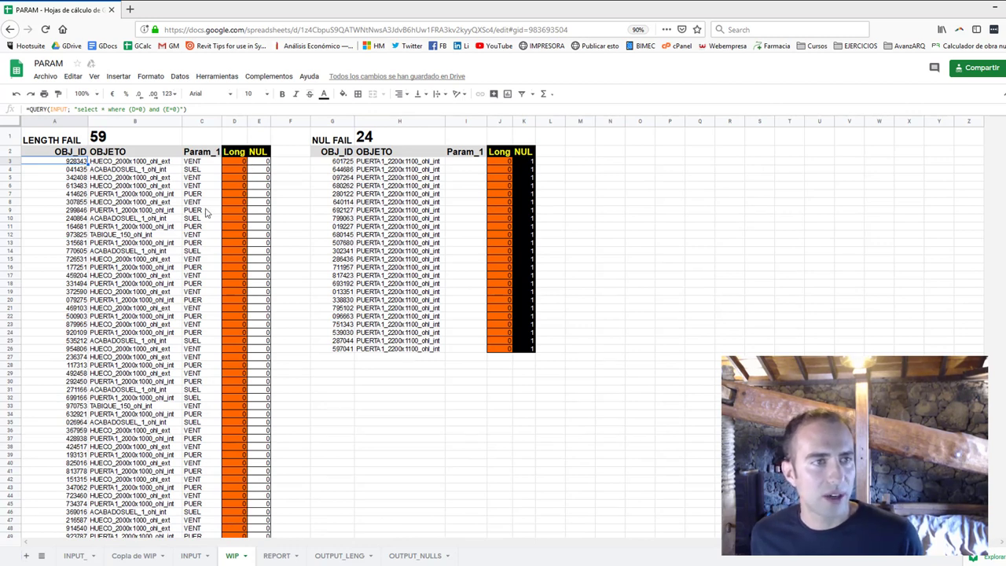
{"action": "left_click", "coordinate": [191, 556]}
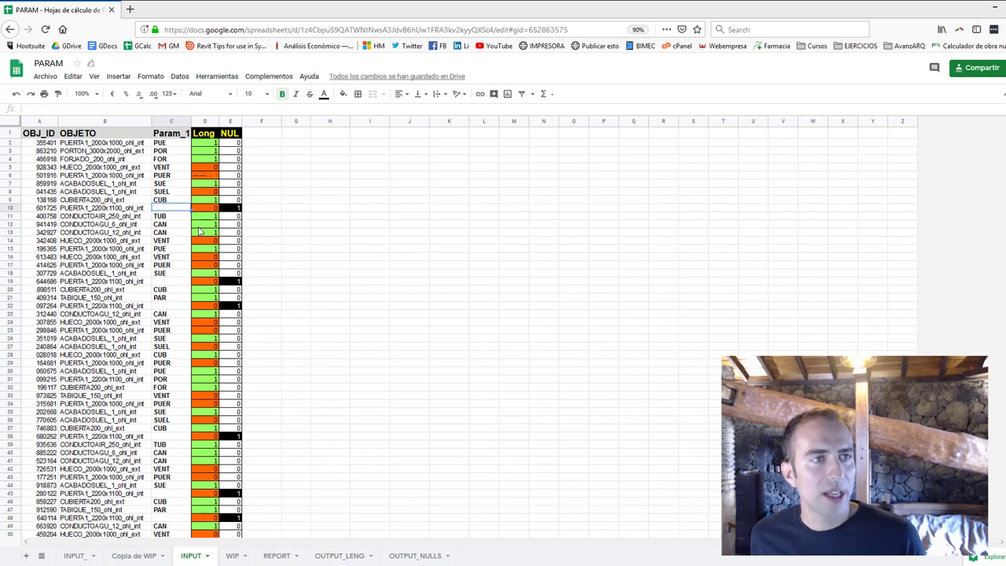
{"action": "left_click", "coordinate": [230, 556]}
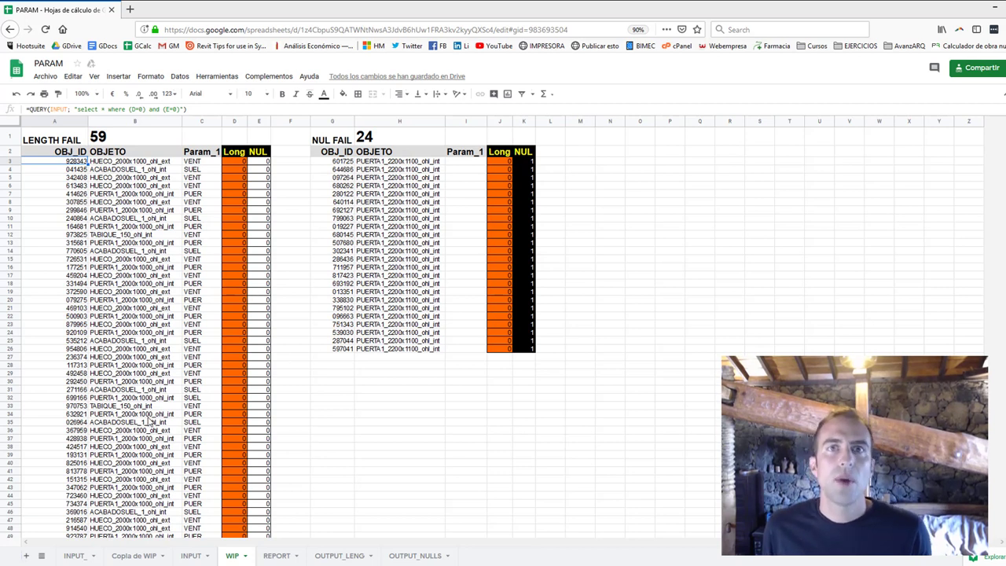
Compare the LENGTH FAIL list with the NUL FAIL list's objects in the WIP sheet
{"action": "left_click", "coordinate": [239, 375]}
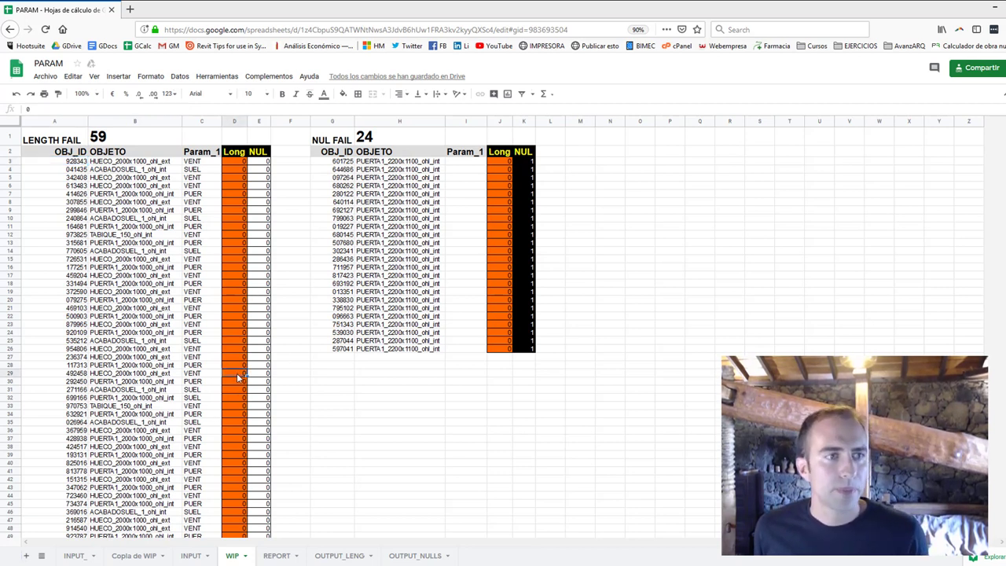
{"action": "left_click", "coordinate": [438, 411]}
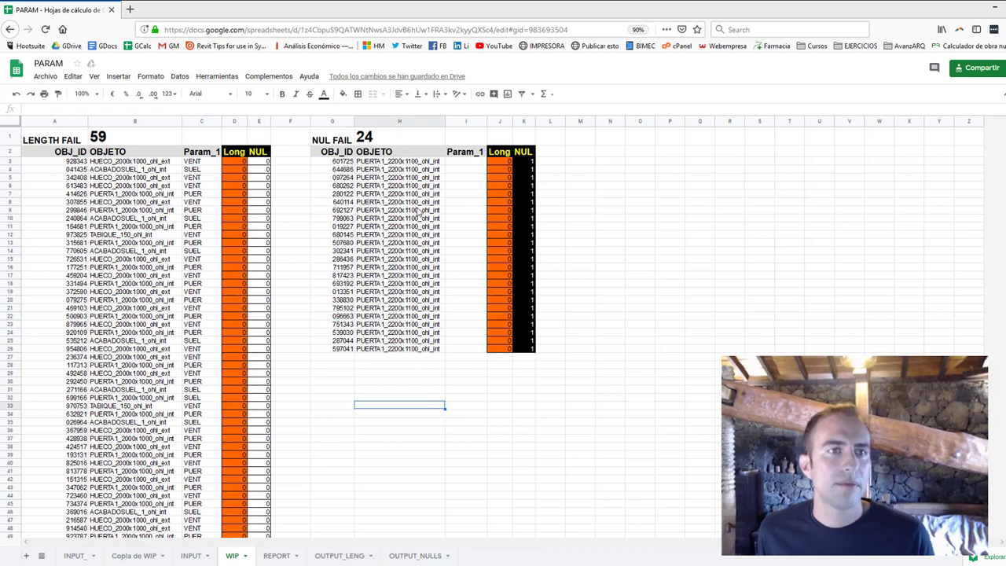
{"action": "left_click", "coordinate": [286, 234]}
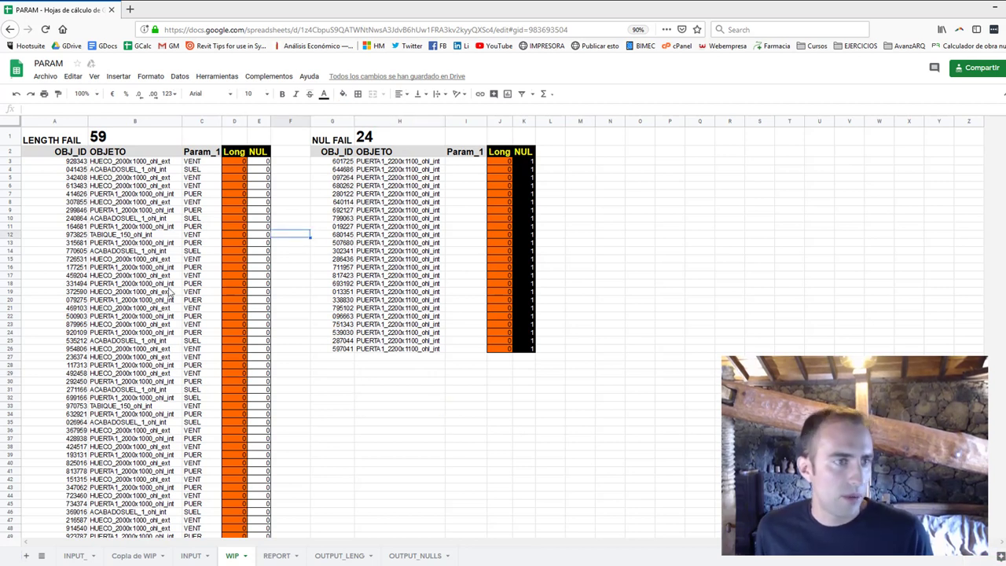
{"action": "left_click", "coordinate": [397, 268]}
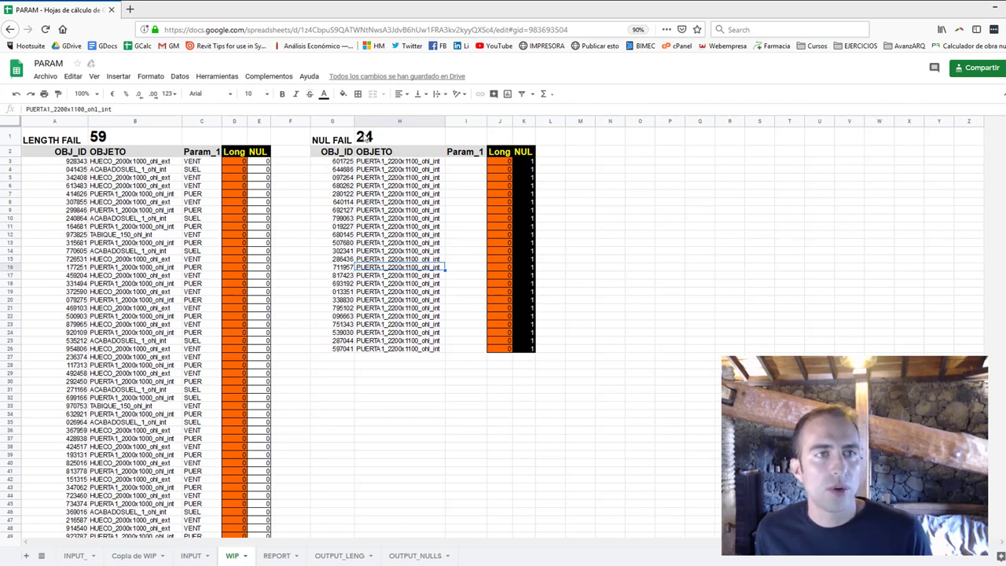
{"action": "left_click", "coordinate": [374, 187]}
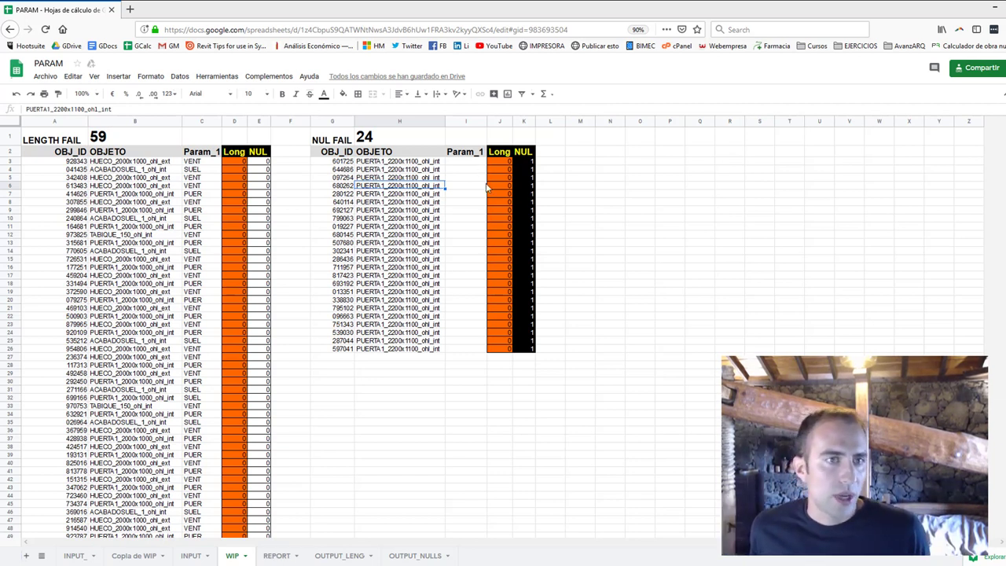
Examine the formulas behind the NUL FAIL and LENGTH FAIL counts in WIP and the INPUT_COUNT total in REPORT
{"action": "left_click", "coordinate": [393, 142]}
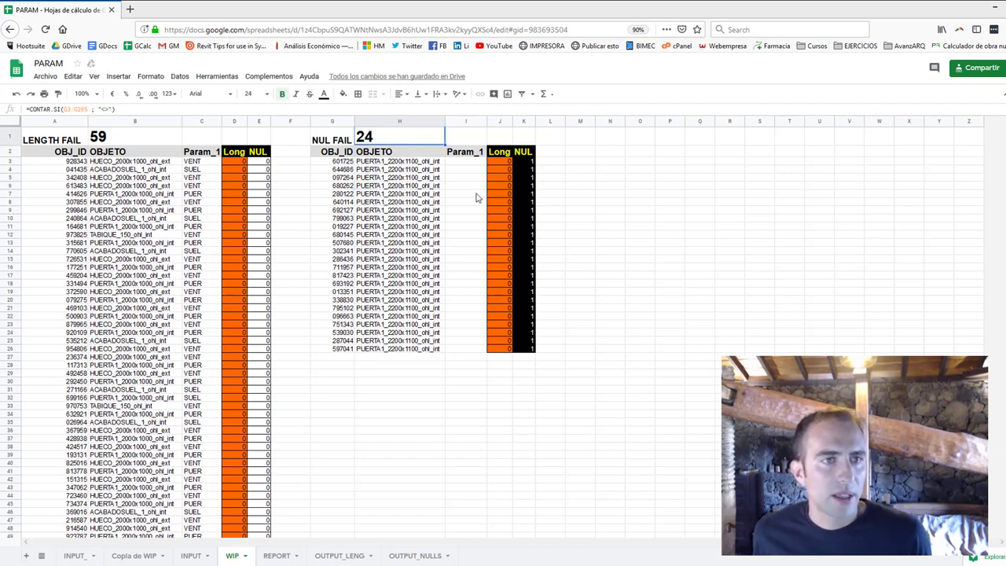
{"action": "left_click", "coordinate": [127, 139]}
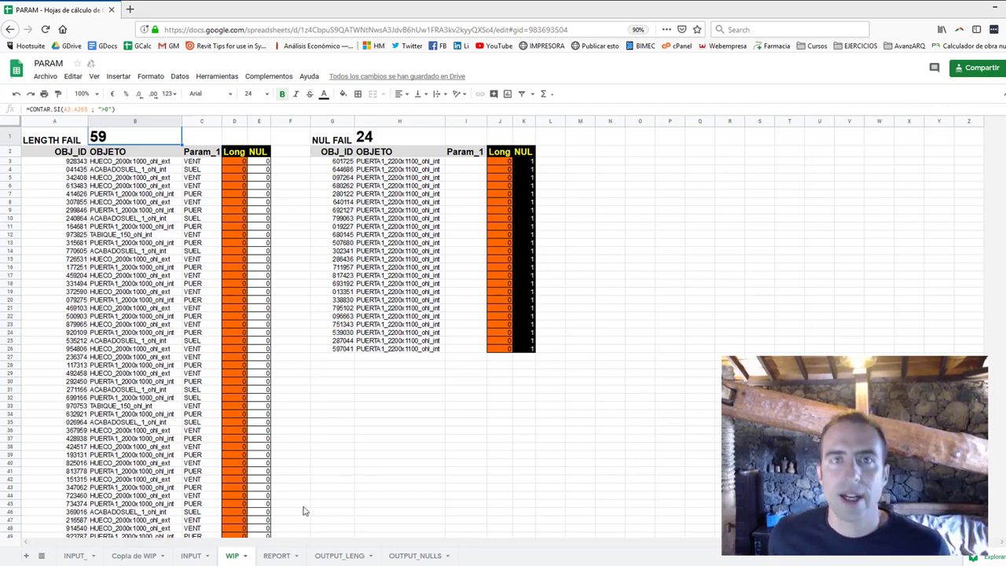
{"action": "left_click", "coordinate": [293, 554]}
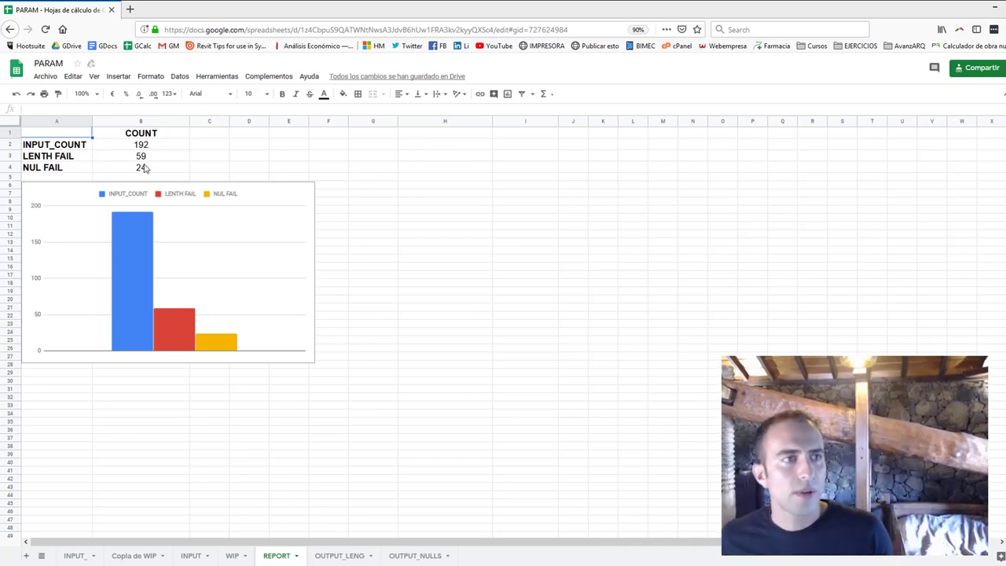
{"action": "left_click", "coordinate": [118, 147]}
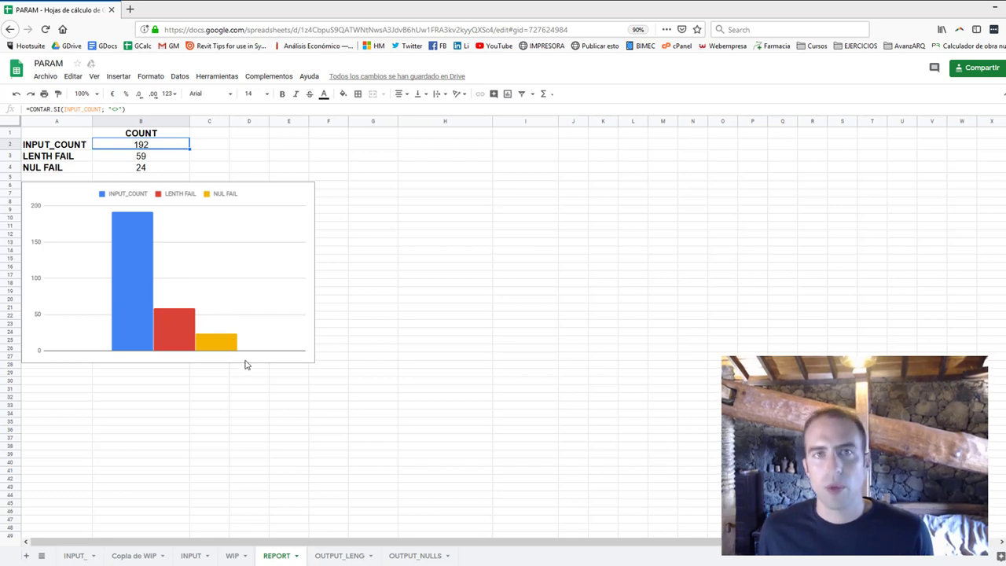
Examine the FIXED codes in the OUTPUT_LENG and OUTPUT_NULLS sheets and compare them with the original WIP failure lists
{"action": "left_click", "coordinate": [330, 556]}
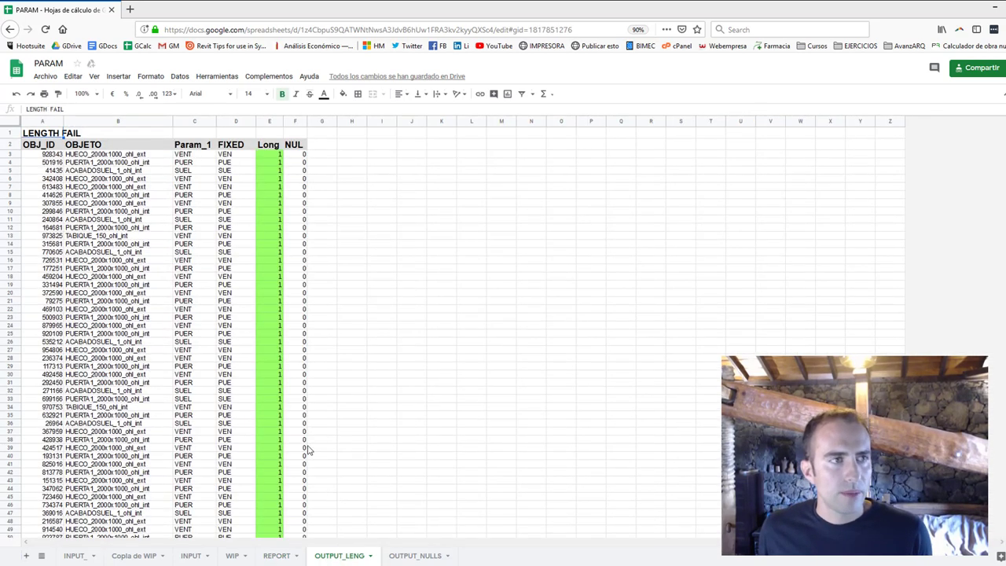
{"action": "left_click", "coordinate": [407, 556]}
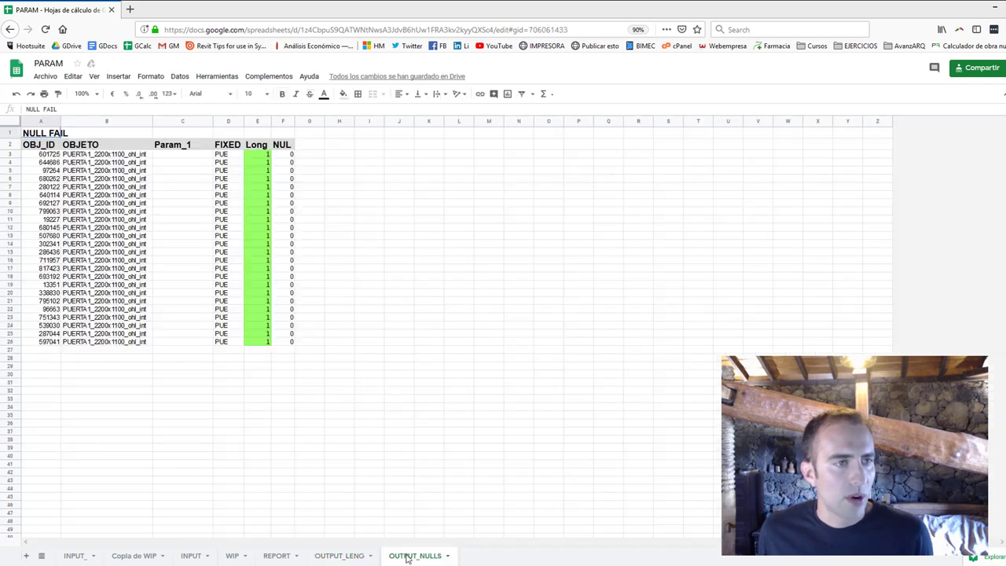
{"action": "left_click", "coordinate": [351, 556]}
{"action": "scroll", "coordinate": [301, 268], "scroll_direction": "down", "scroll_amount": 5}
{"action": "scroll", "coordinate": [303, 268], "scroll_direction": "up", "scroll_amount": 5}
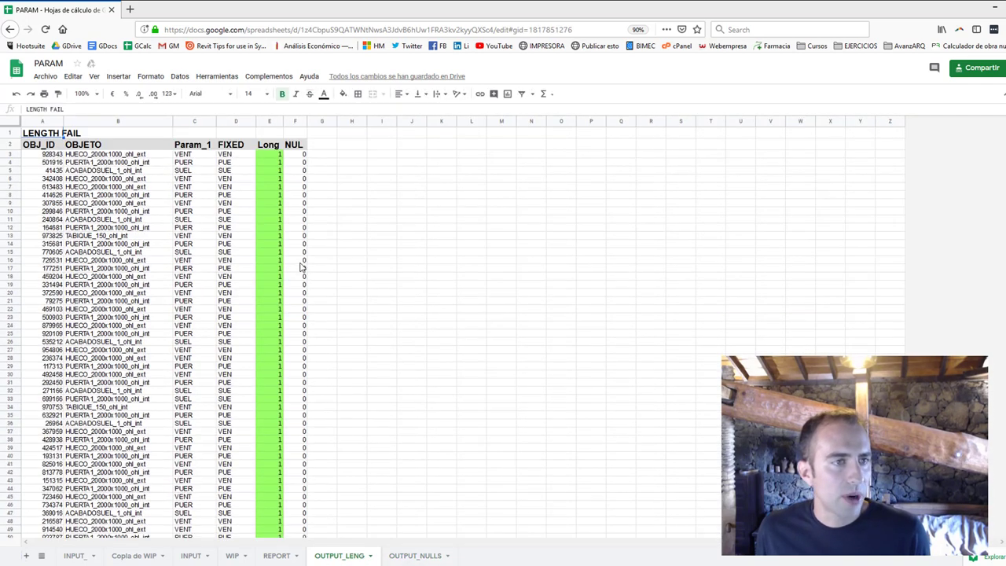
{"action": "scroll", "coordinate": [303, 267], "scroll_direction": "down", "scroll_amount": 5}
{"action": "scroll", "coordinate": [178, 205], "scroll_direction": "up", "scroll_amount": 5}
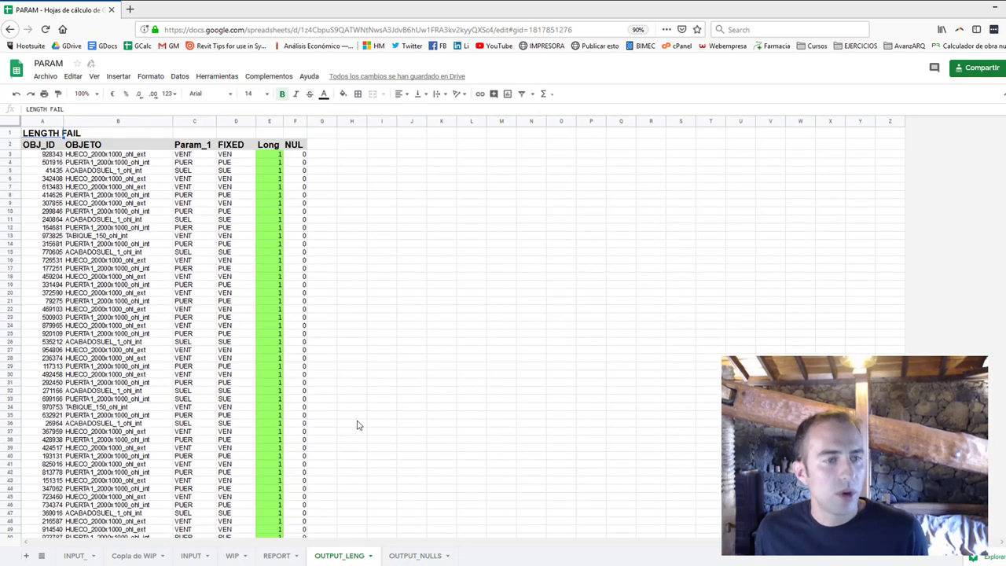
{"action": "left_click", "coordinate": [232, 556]}
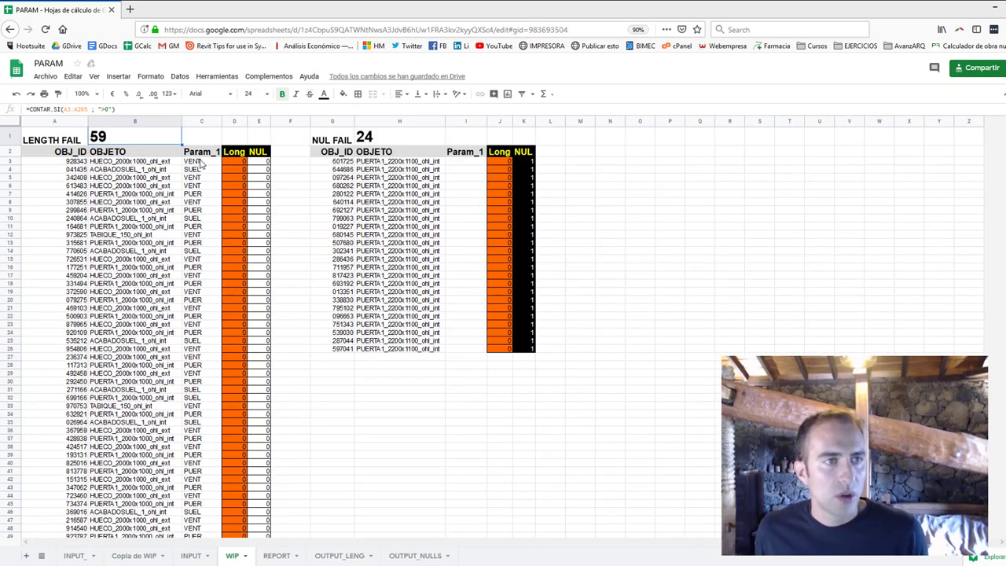
{"action": "left_click", "coordinate": [339, 555]}
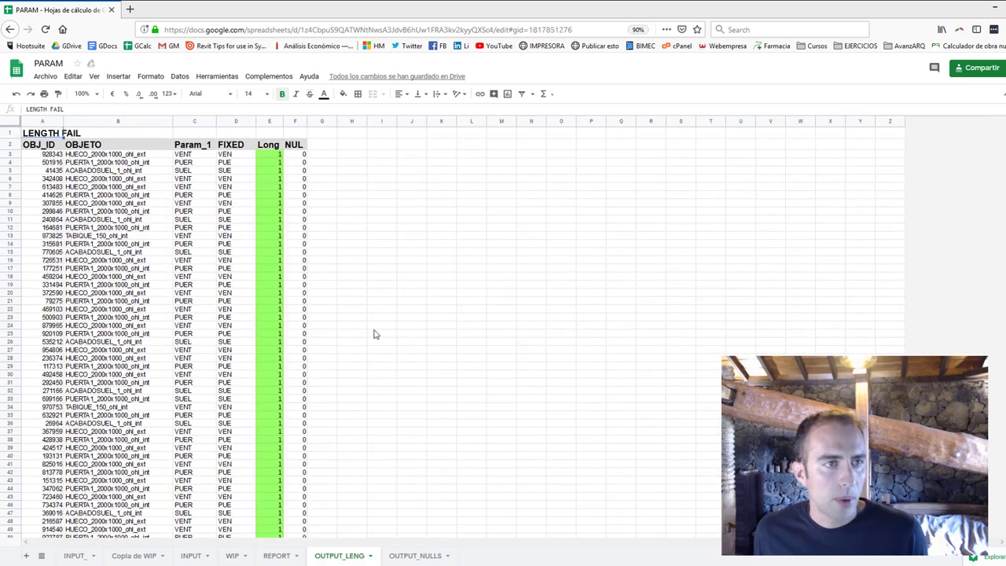
Examine the truncation formulas behind the FIXED codes in the OUTPUT_LENG sheet
{"action": "left_click", "coordinate": [252, 170]}
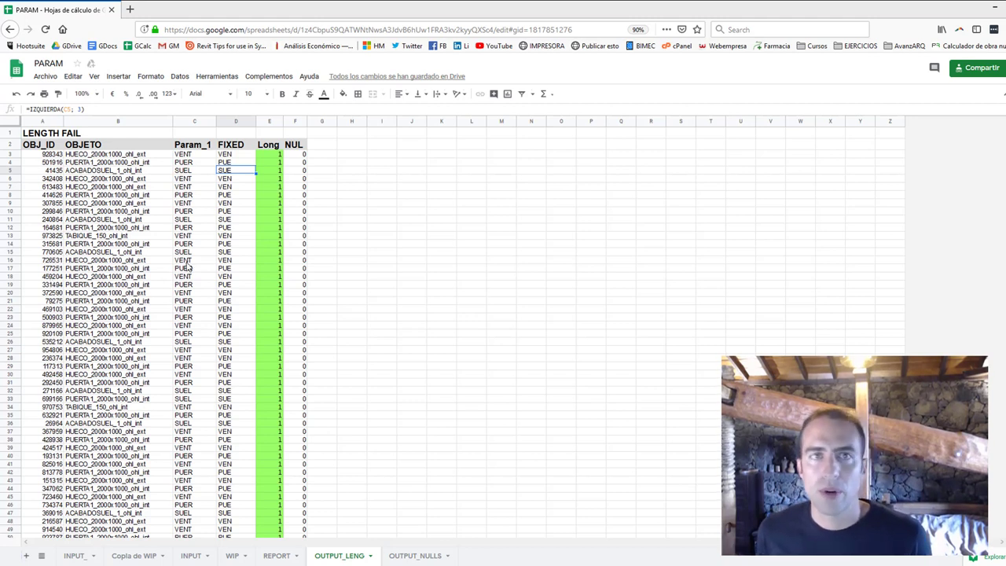
{"action": "left_click", "coordinate": [301, 312]}
{"action": "left_click", "coordinate": [252, 191]}
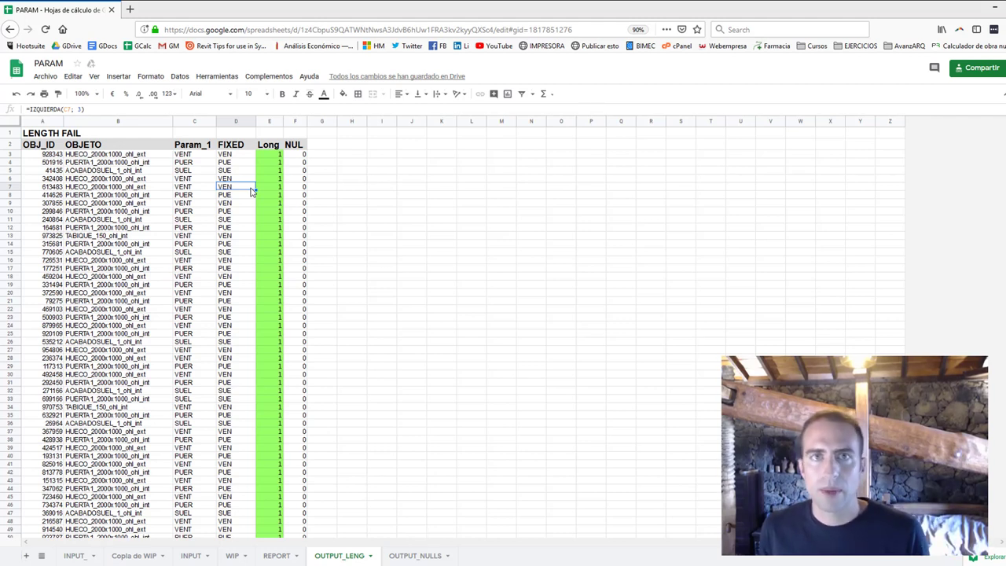
Compare the QUERY formulas that filter the LENGTH FAIL and NUL FAIL lists in the WIP sheet
{"action": "left_click", "coordinate": [529, 352]}
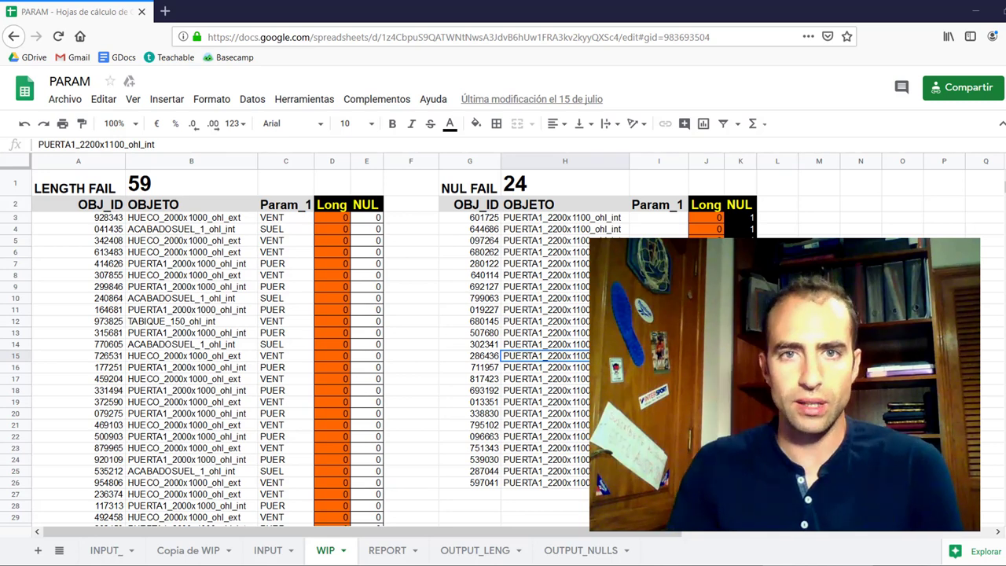
{"action": "left_click", "coordinate": [469, 218]}
{"action": "double_click", "coordinate": [468, 219]}
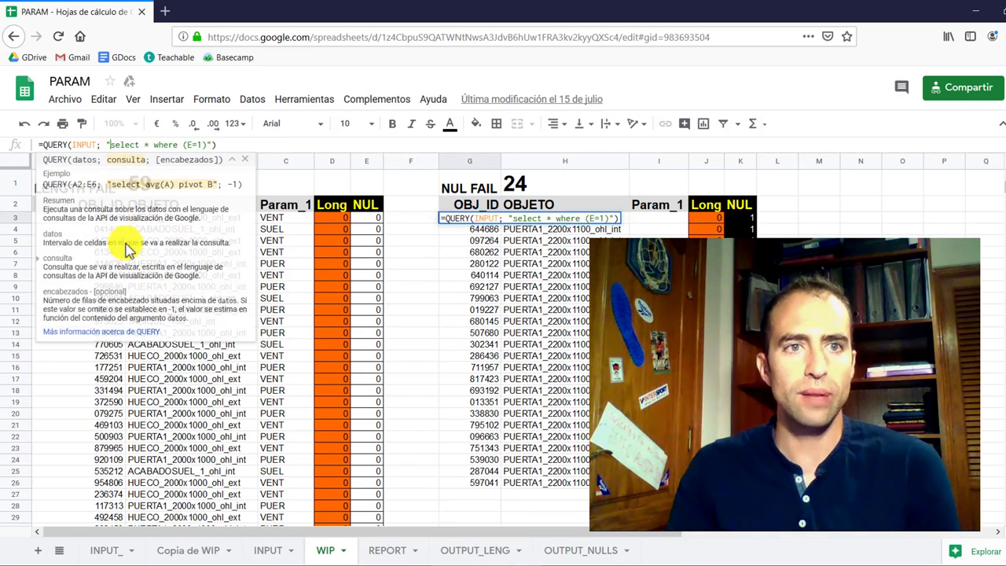
{"action": "left_click", "coordinate": [88, 222]}
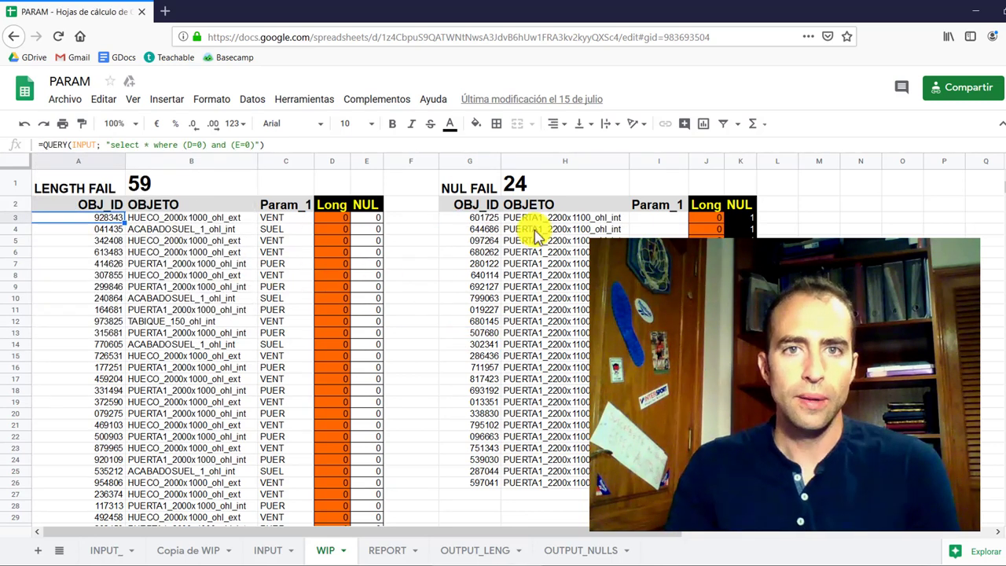
{"action": "left_click", "coordinate": [483, 219]}
{"action": "left_click", "coordinate": [546, 300]}
{"action": "left_click", "coordinate": [471, 218]}
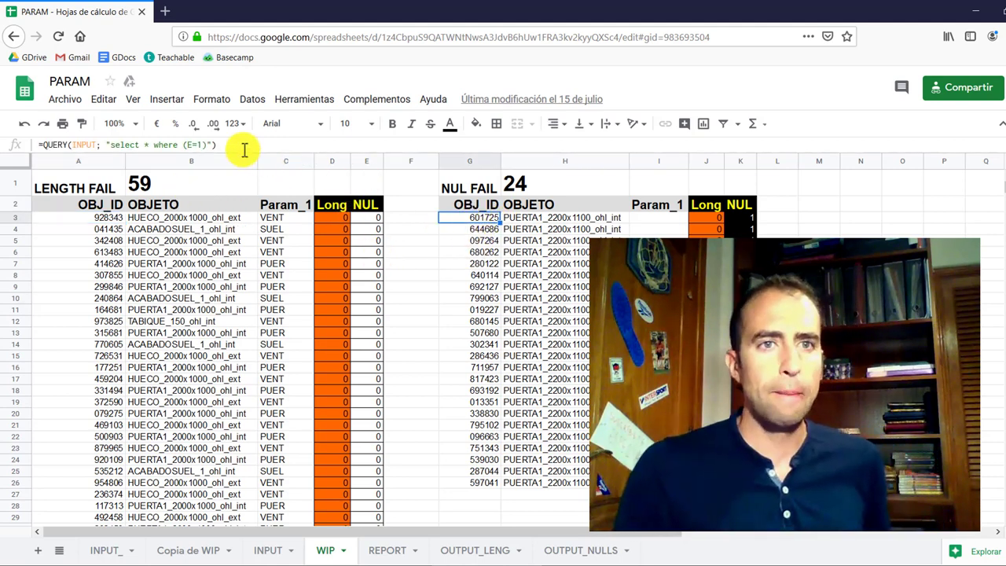
{"action": "left_click", "coordinate": [111, 220]}
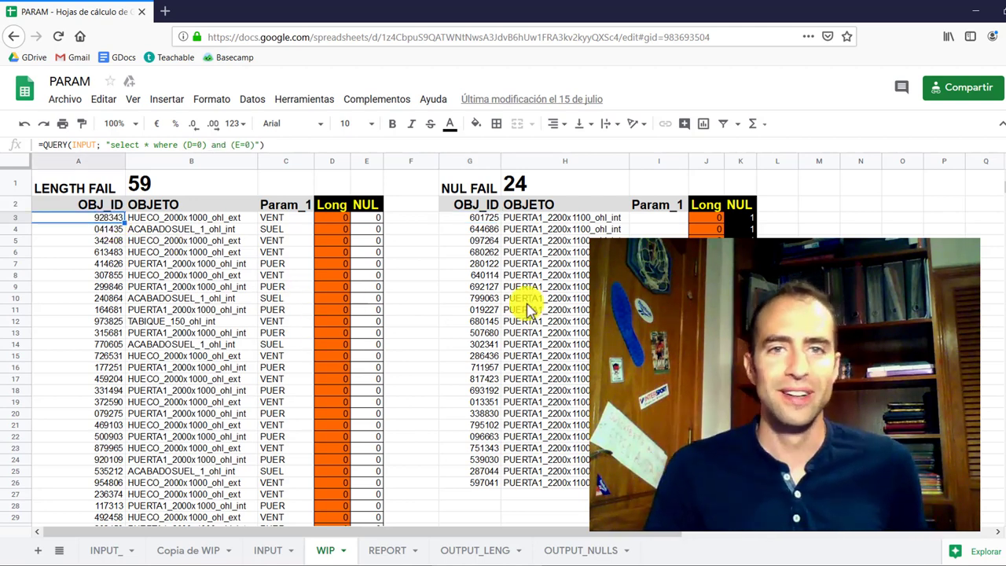
{"action": "left_click", "coordinate": [480, 217]}
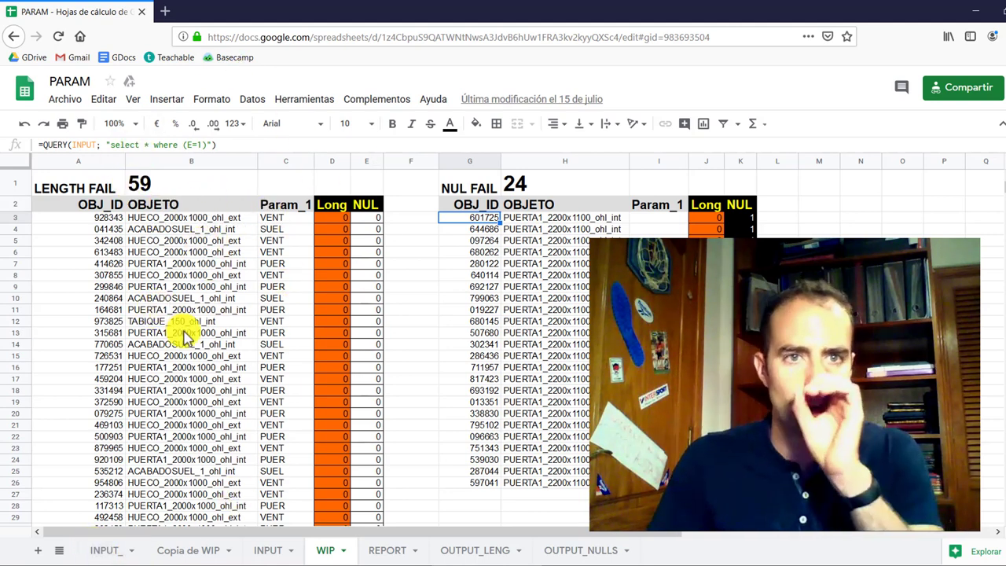
Open the INPUT_ sheet with the Param_4D and Tarea_Asignada columns
{"action": "left_click", "coordinate": [102, 554]}
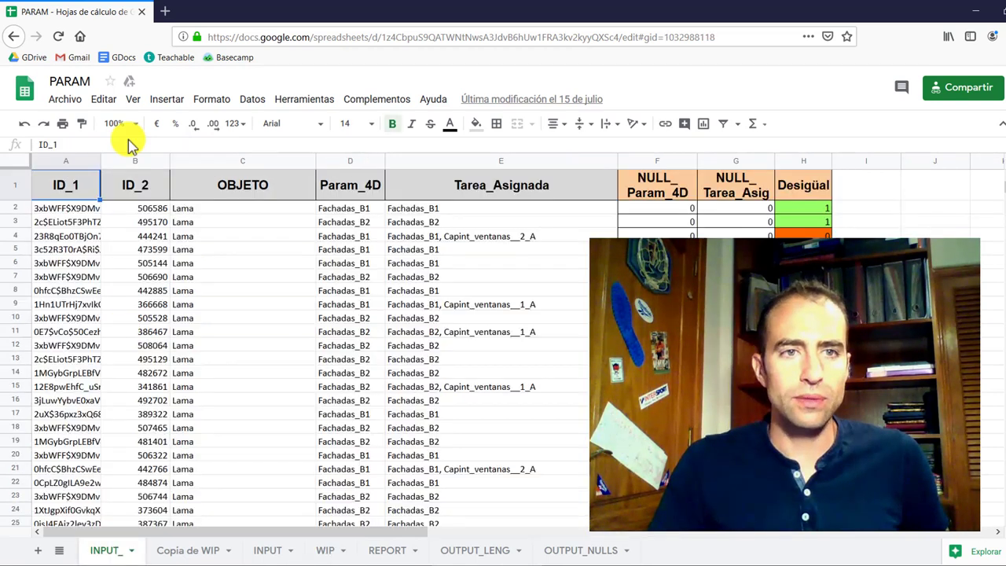